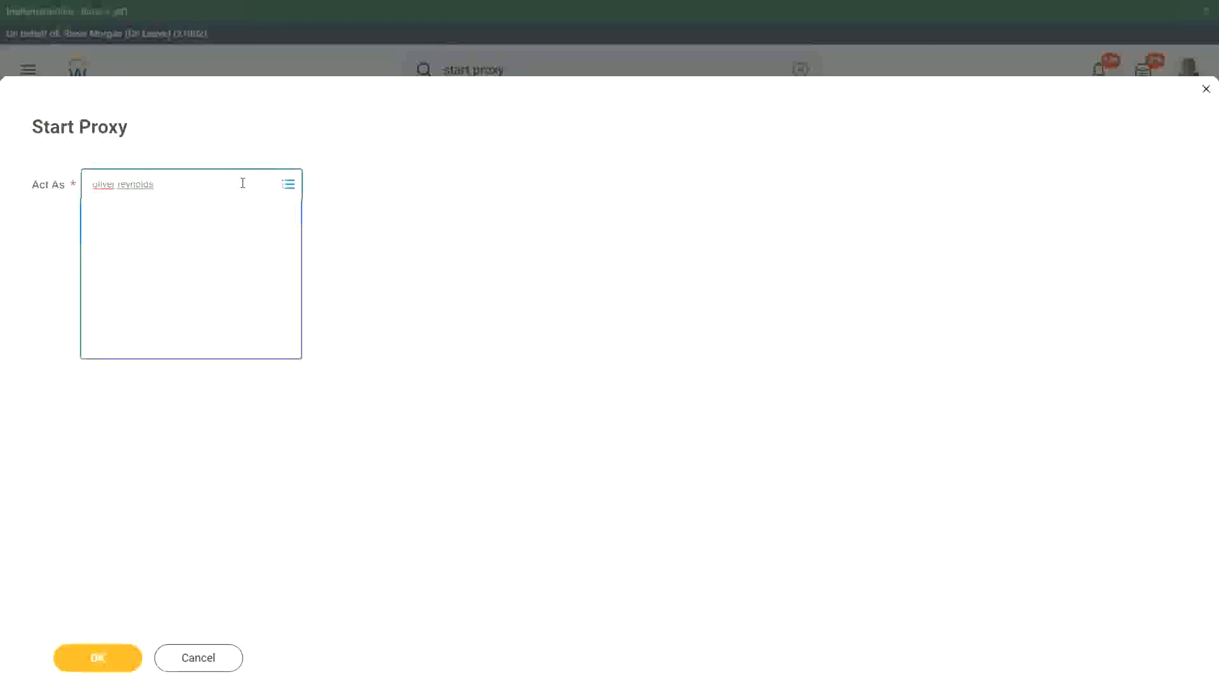
- Start the proxy session for the worker entered in Act As and try to search for "ww base pay"
left_click(75, 659)
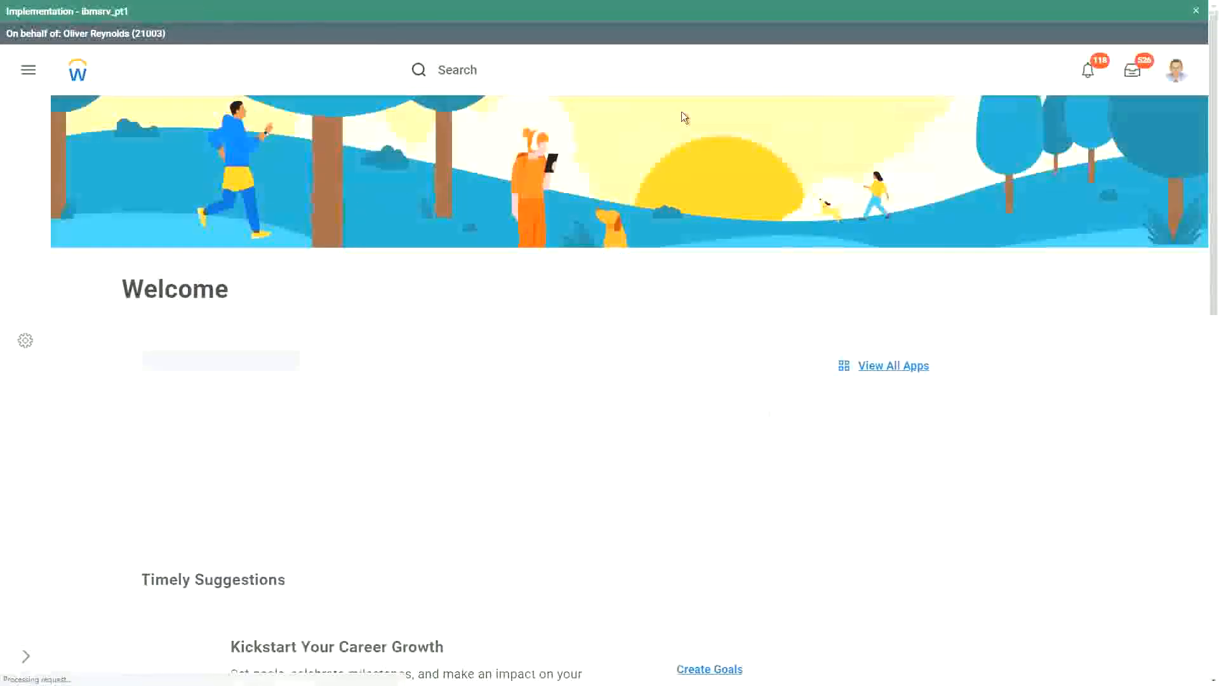
left_click(486, 75)
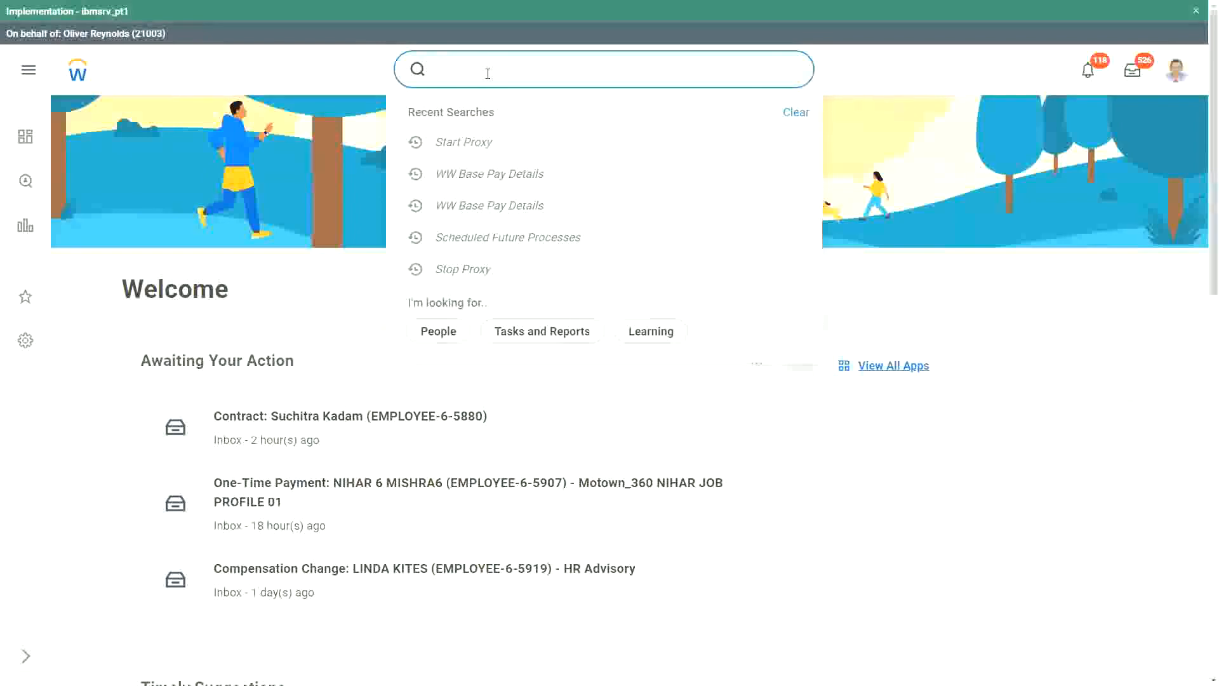
type("ww base pay")
key("Return")
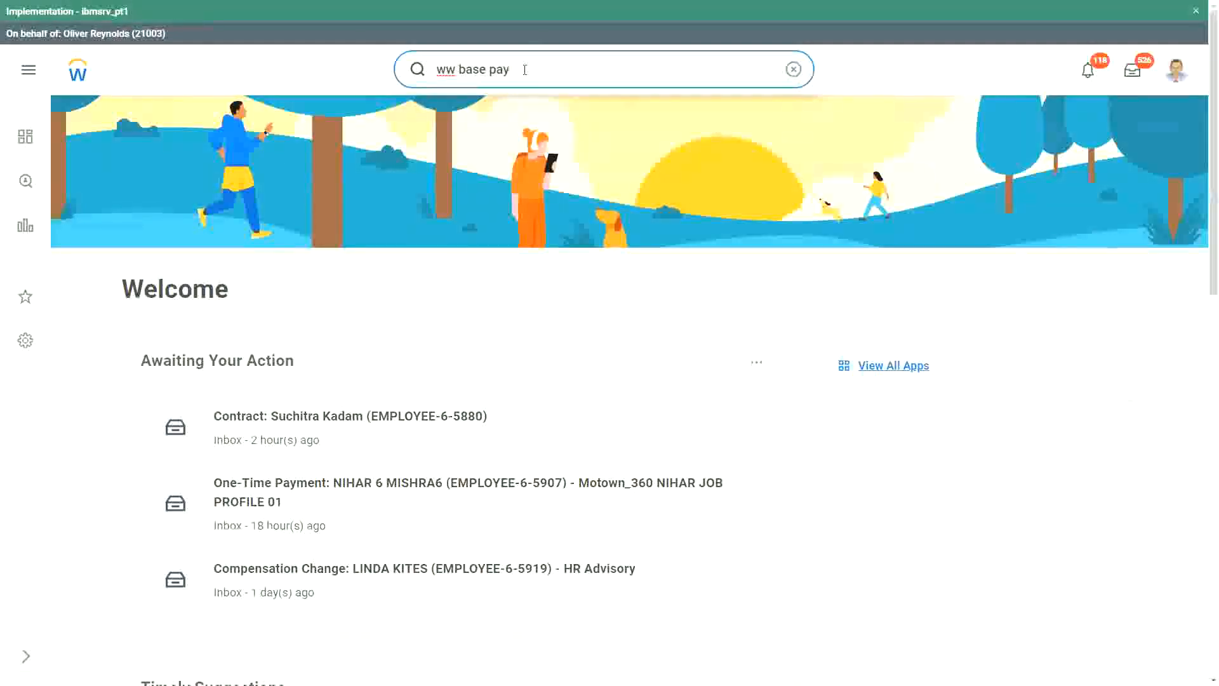
key("BackSpace")
type("y")
key("BackSpace")
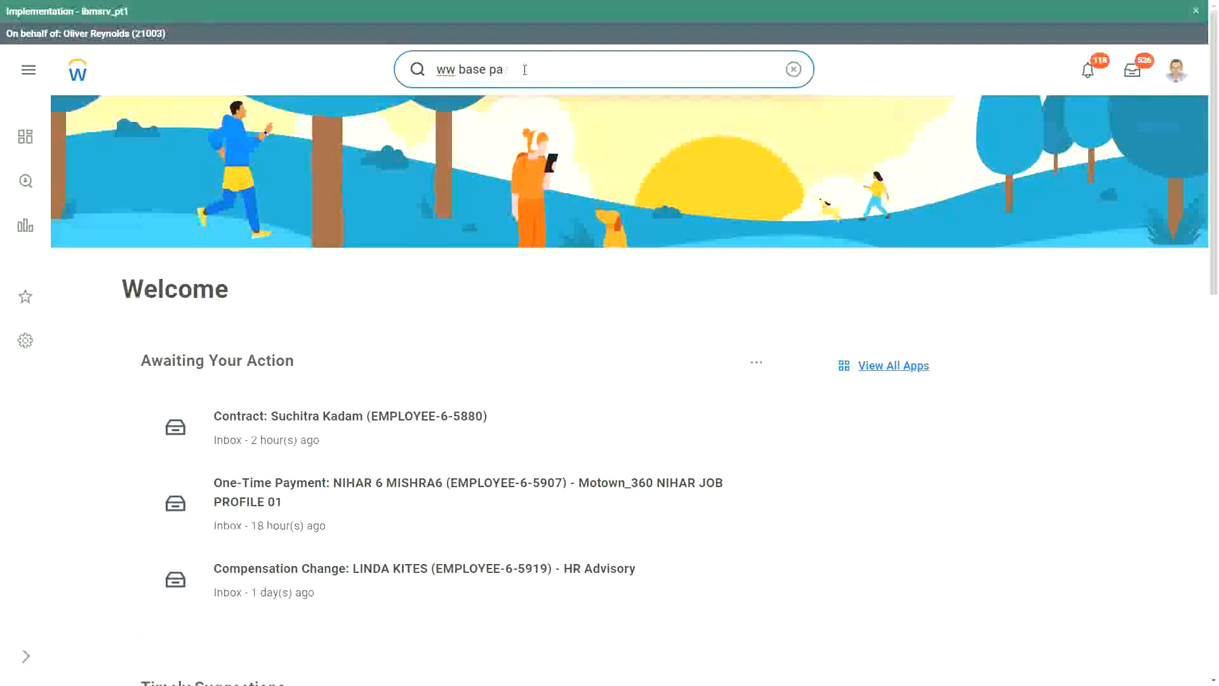
key("BackSpace")
key("BackSpace")
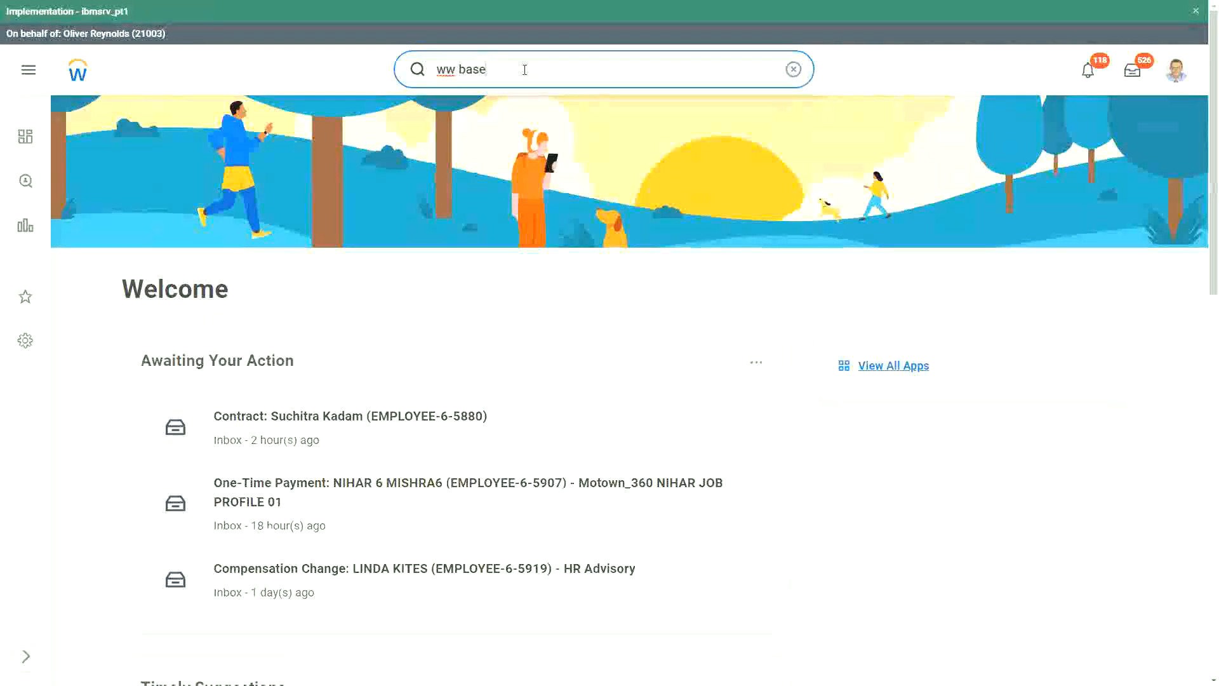
key("BackSpace")
key("BackSpace")
key("BackSpace")
key("BackSpace")
key("BackSpace")
key("BackSpace")
key("BackSpace")
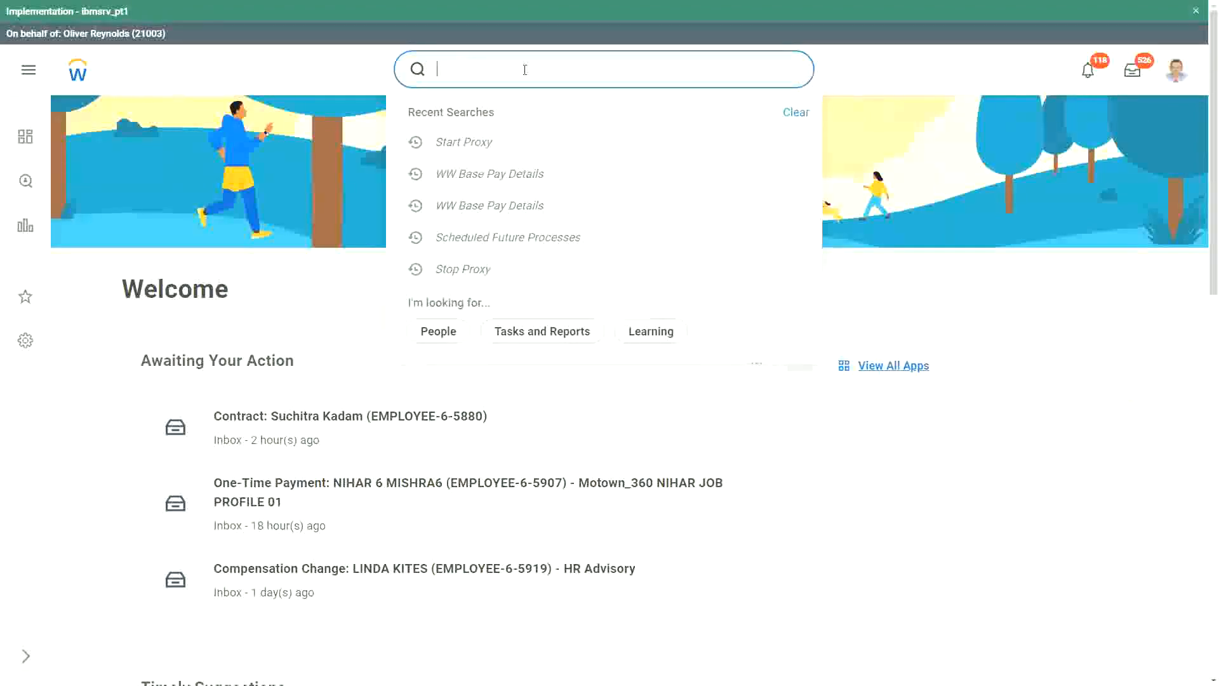
- Run the Start Proxy task and act as the report owner by entering their username
type("start ")
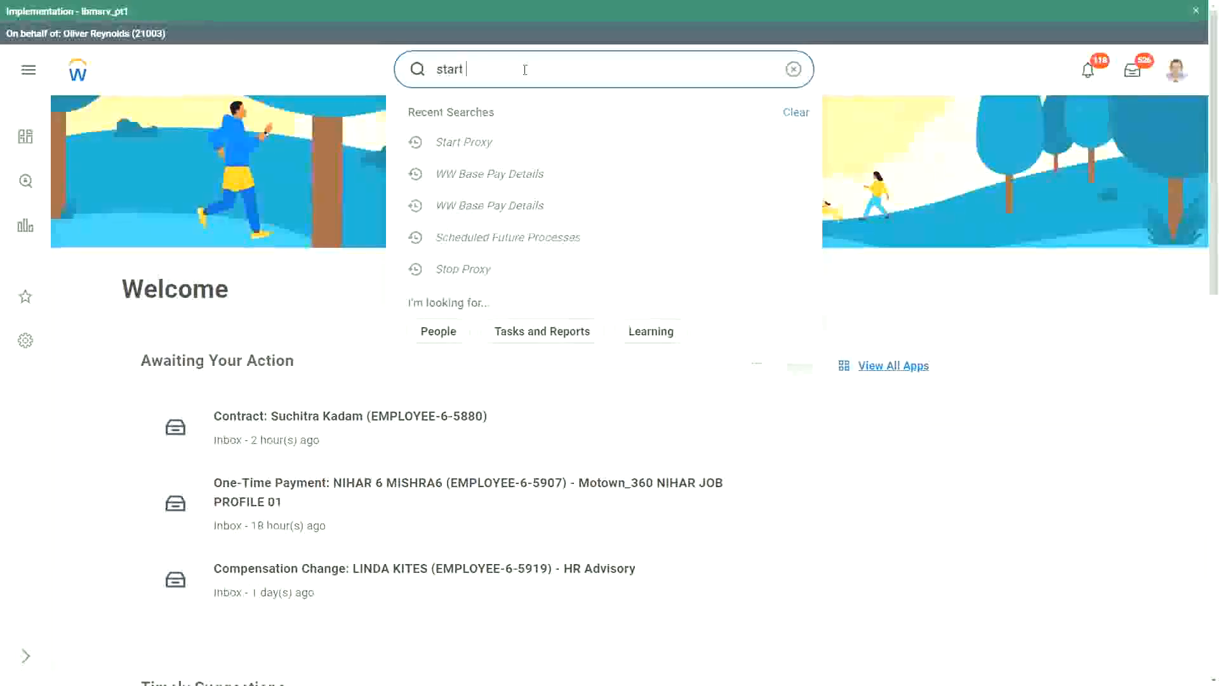
type("proxy")
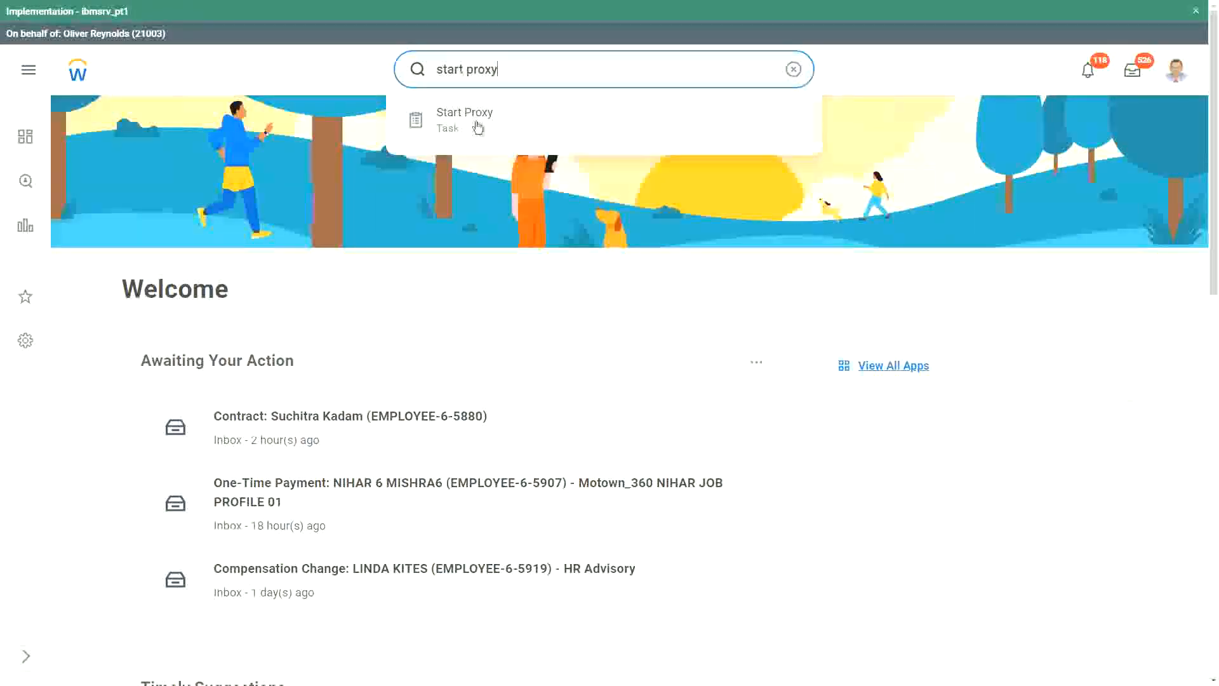
left_click(478, 127)
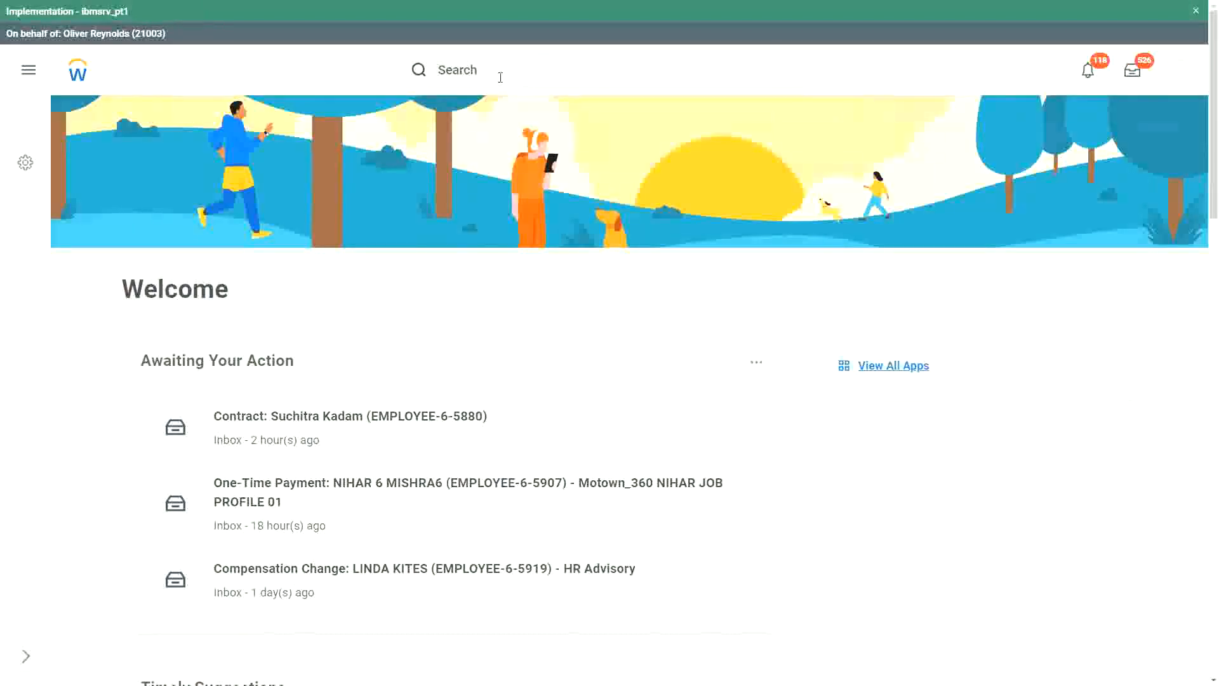
left_click(156, 181)
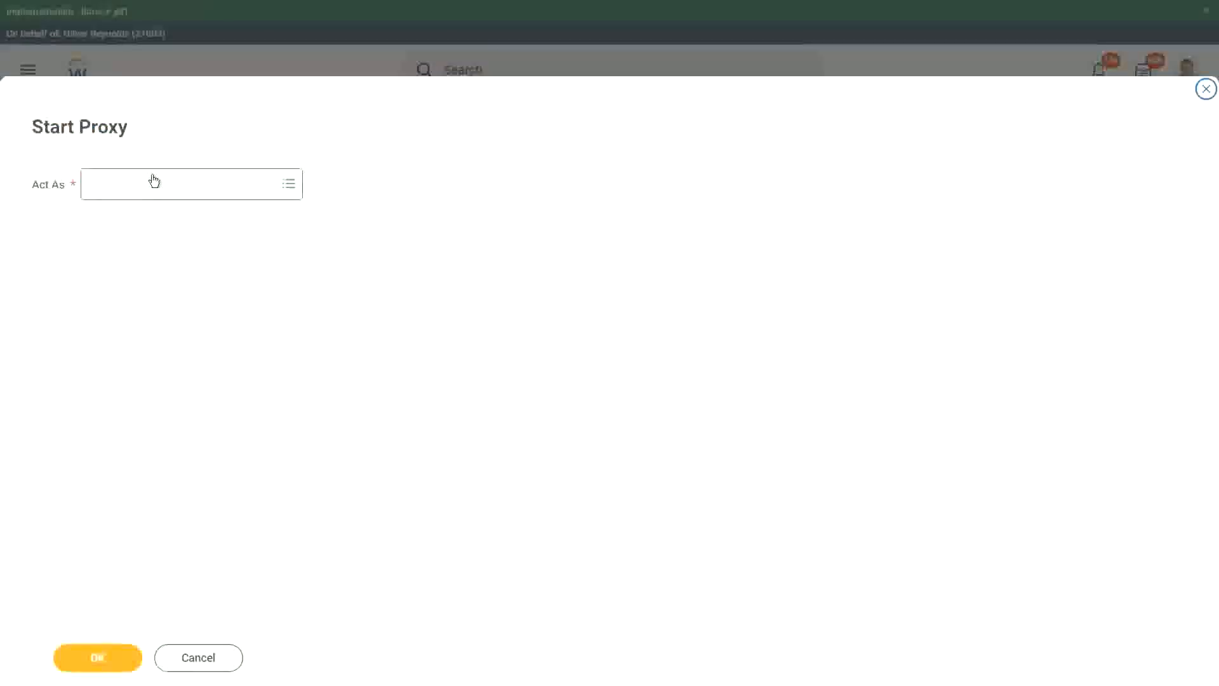
type("lmcneil")
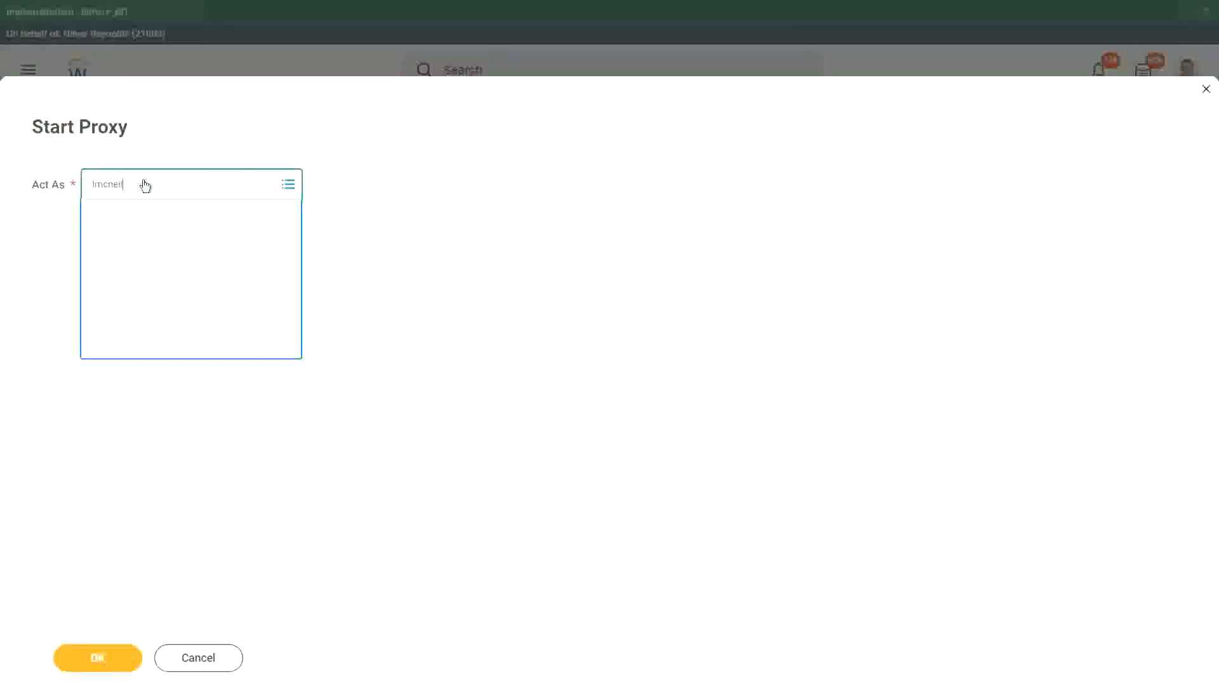
left_click(112, 657)
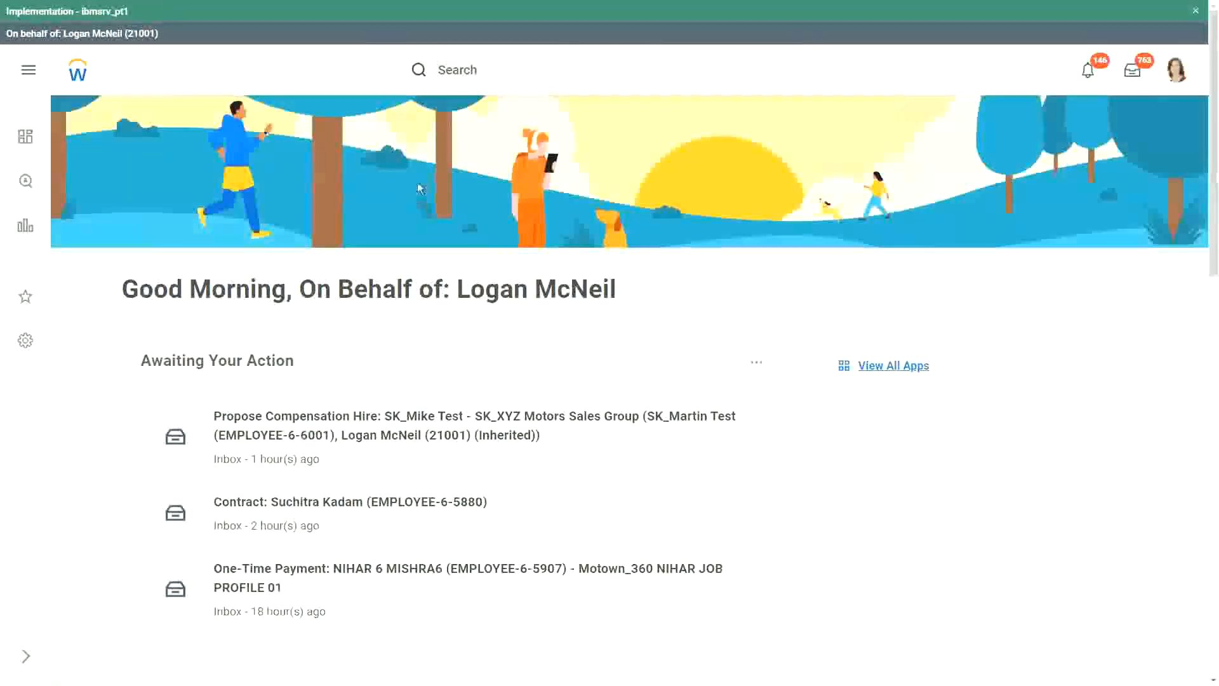
- Search for "rd: ww base pay" and open the WW Base Pay Details report definition
left_click(472, 75)
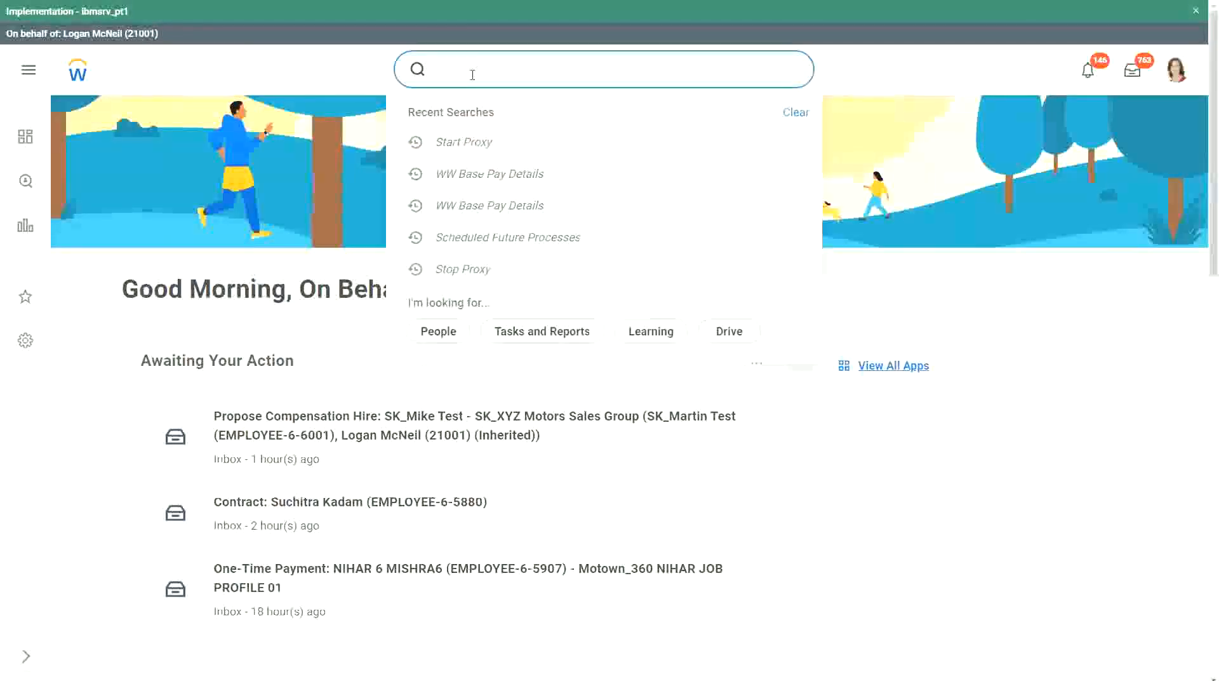
type("rd: ww base pay")
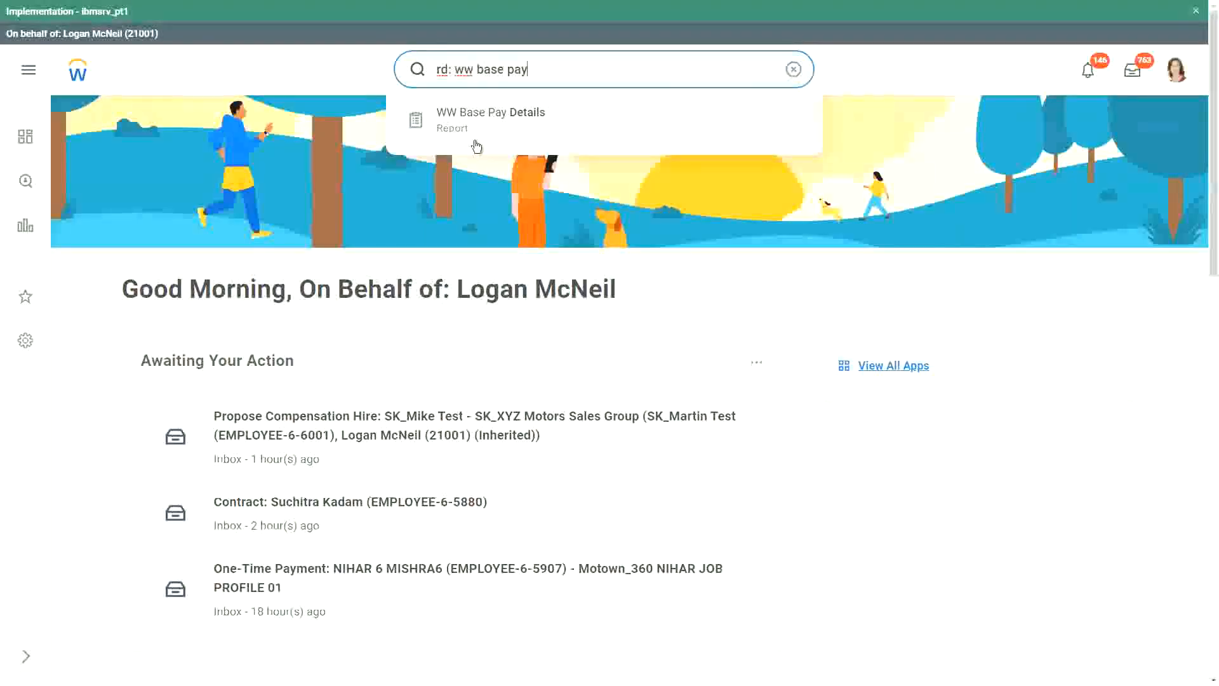
left_click(486, 121)
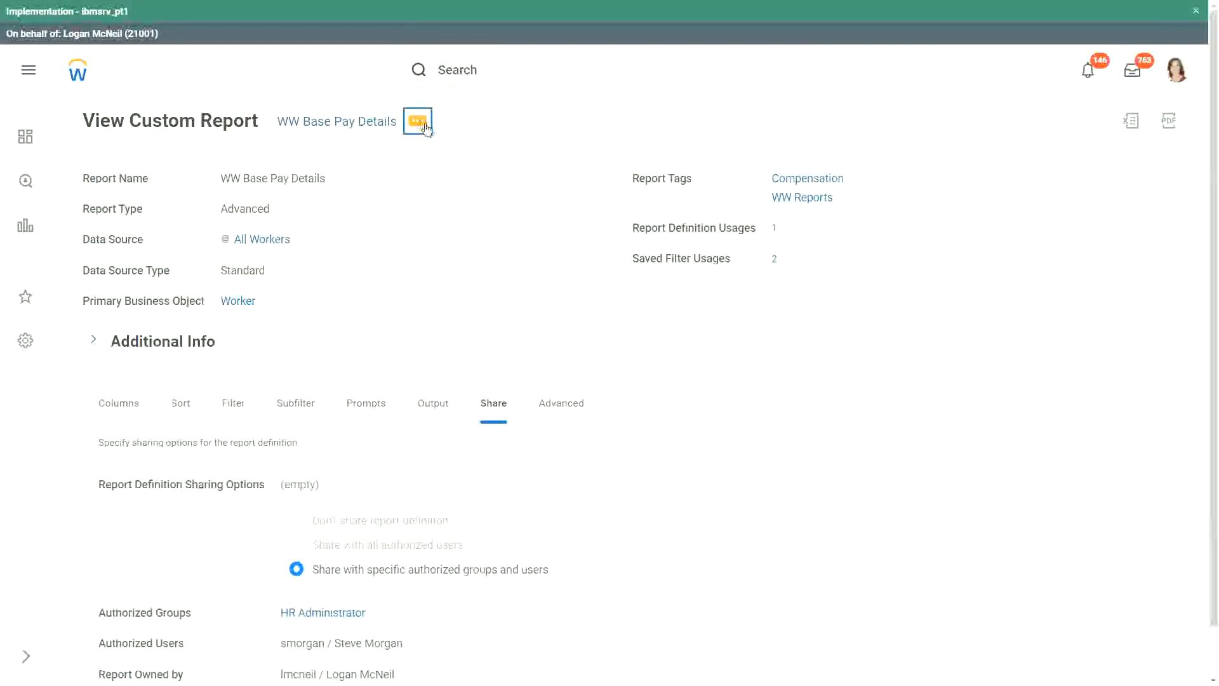
- Start scheduling the WW Base Pay Details report with its run frequency set to Daily Recurrence
mouse_move(496, 182)
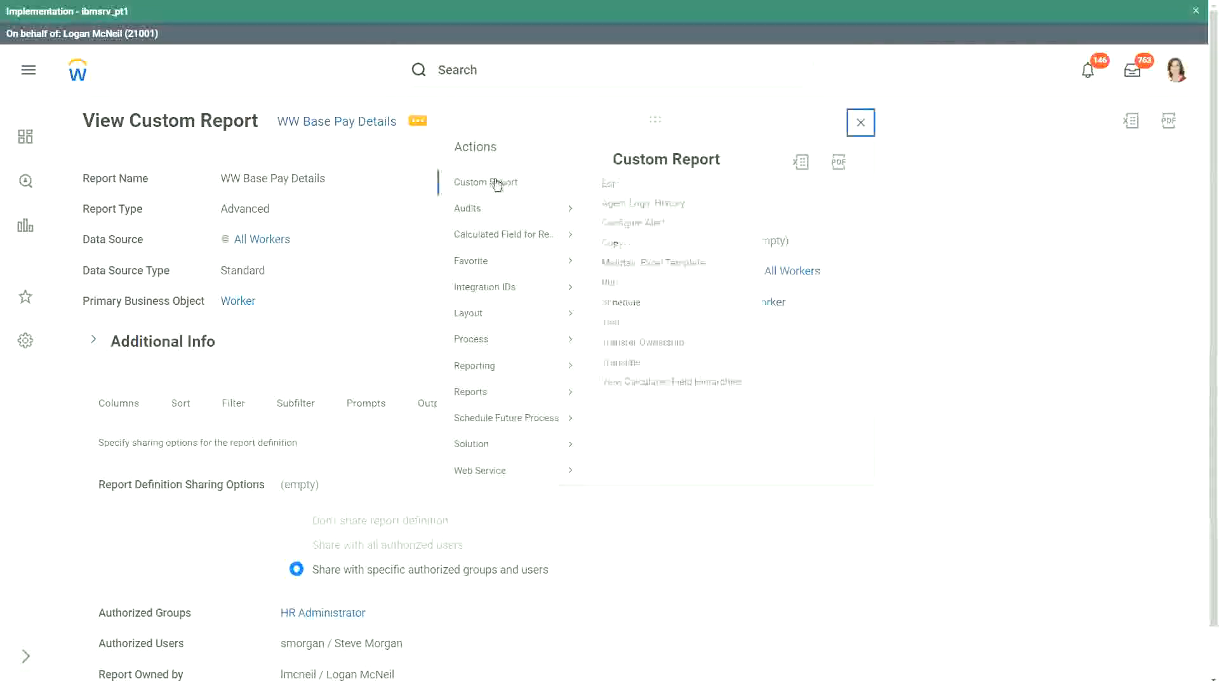
left_click(619, 304)
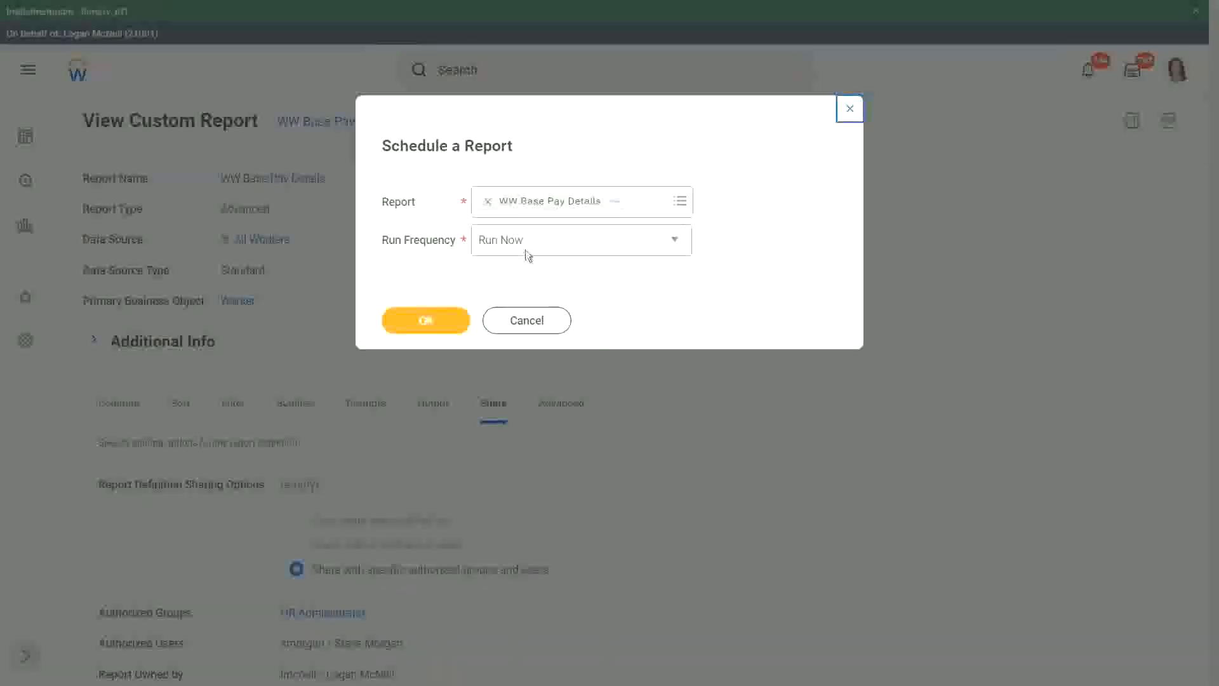
left_click(526, 251)
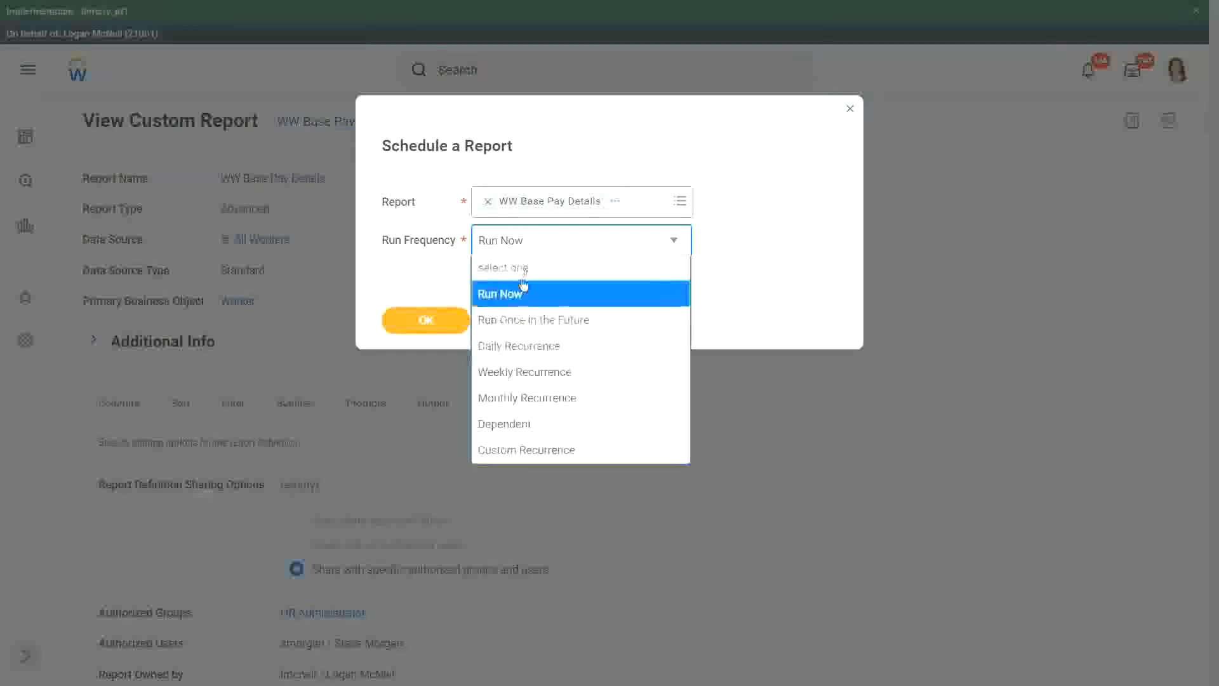
left_click(506, 350)
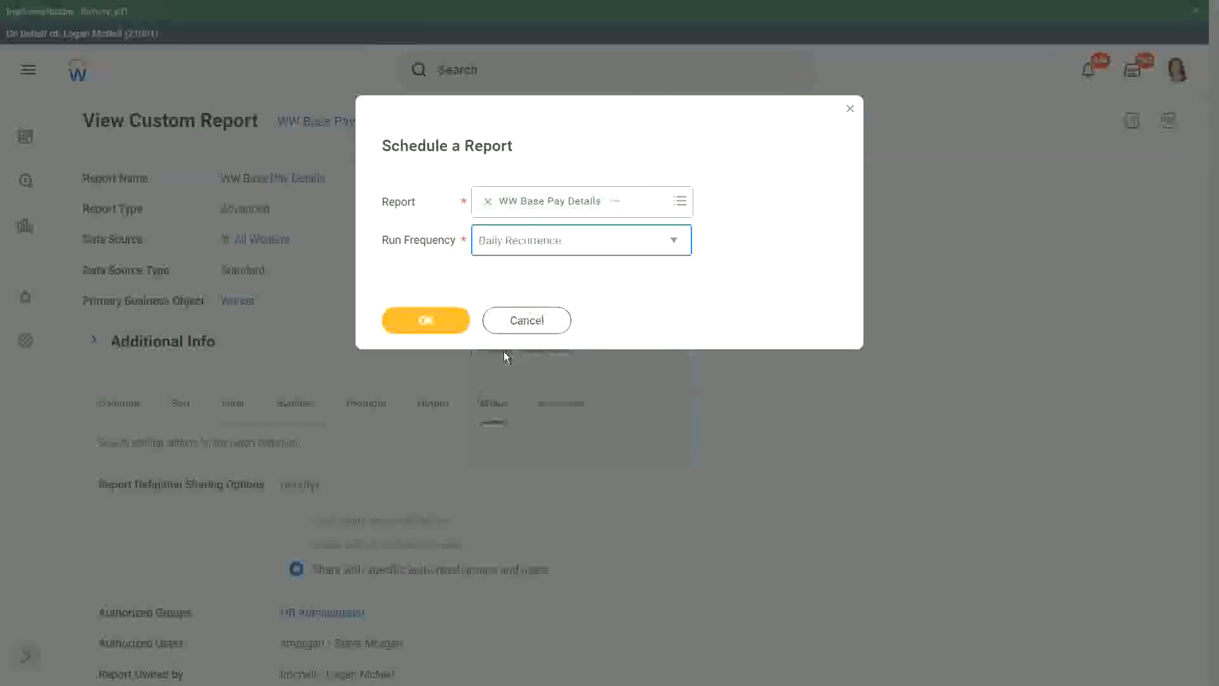
left_click(426, 319)
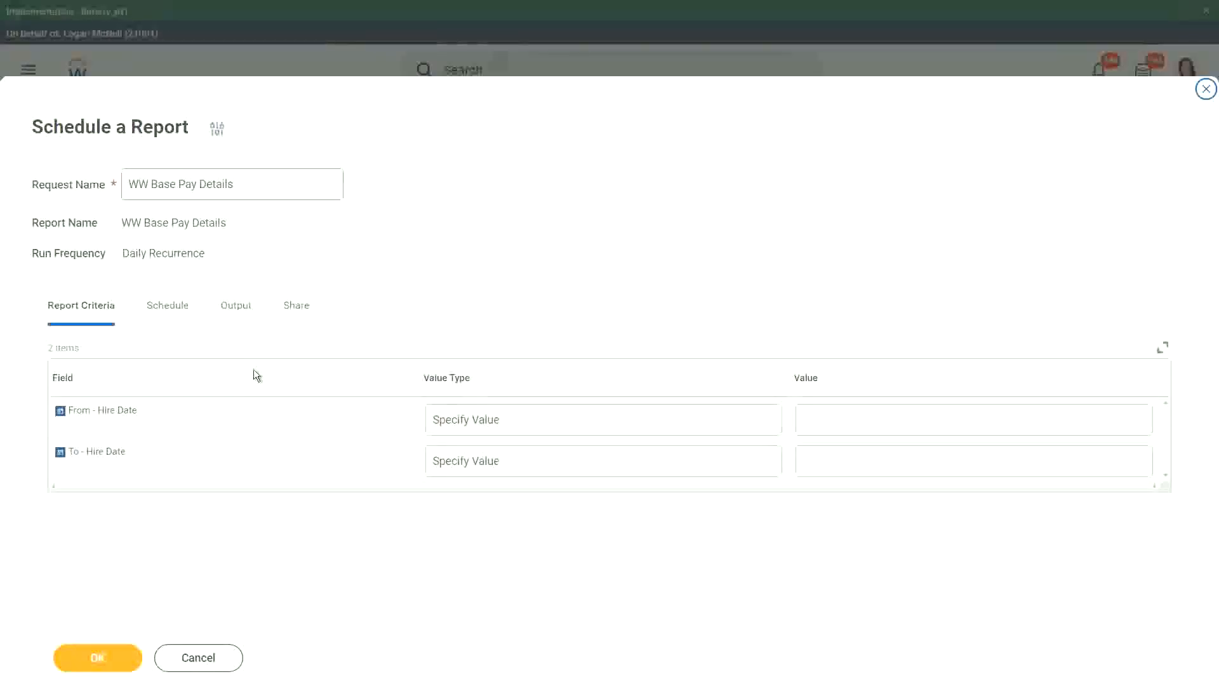
- Set the value type of both From - Hire Date and To - Hire Date to Determine Value at Runtime
left_click(560, 418)
left_click(558, 418)
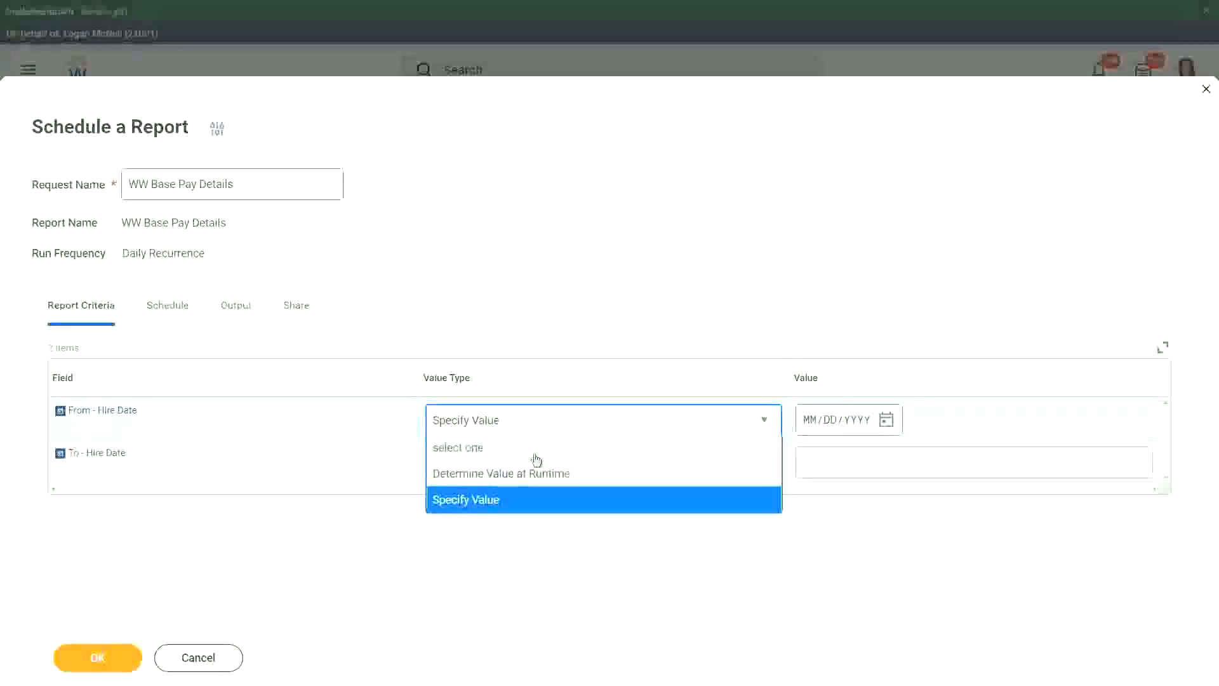
left_click(514, 475)
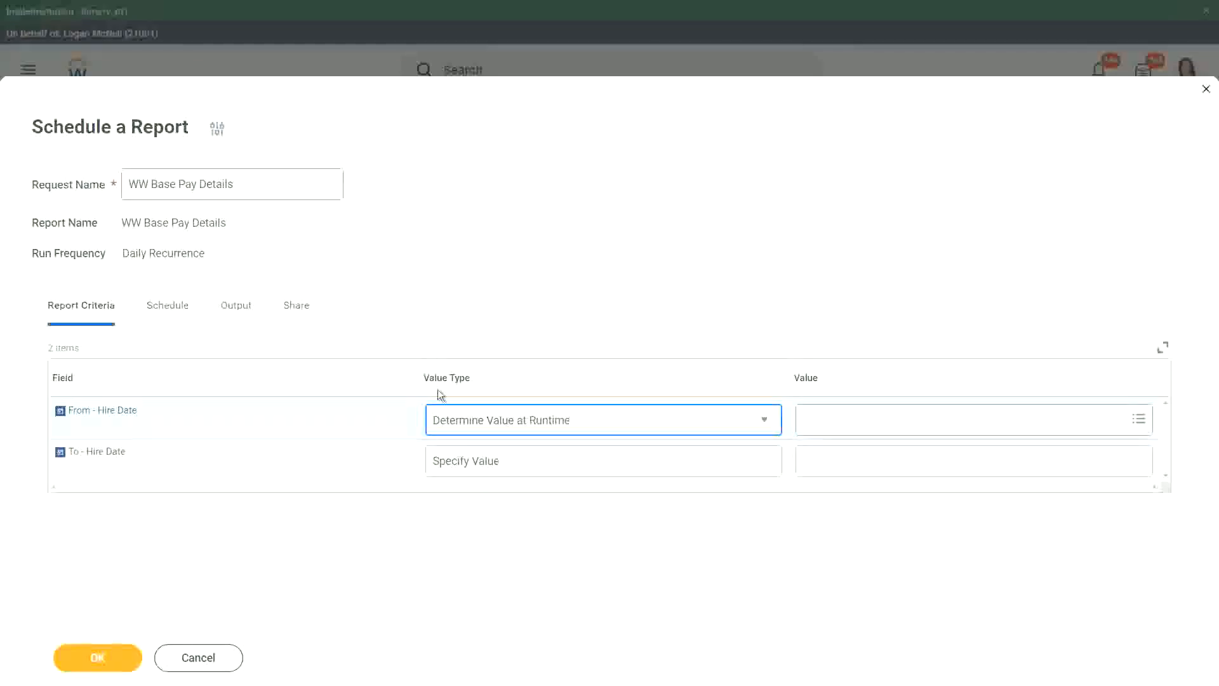
left_click(504, 464)
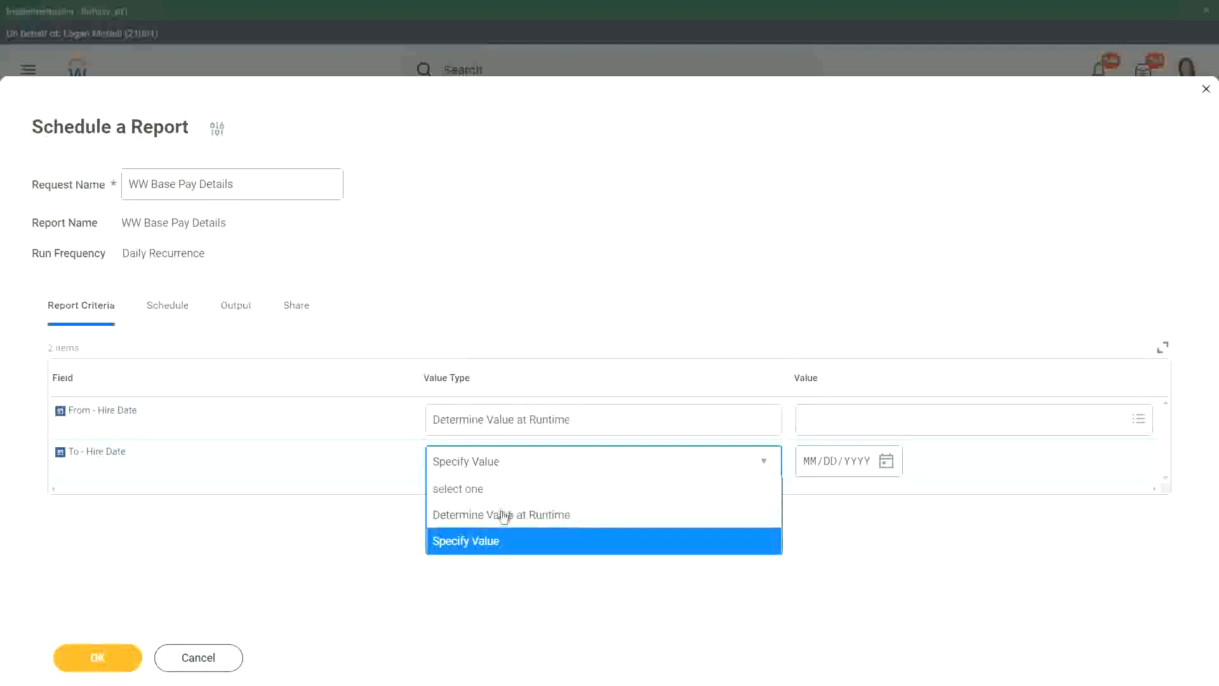
left_click(504, 515)
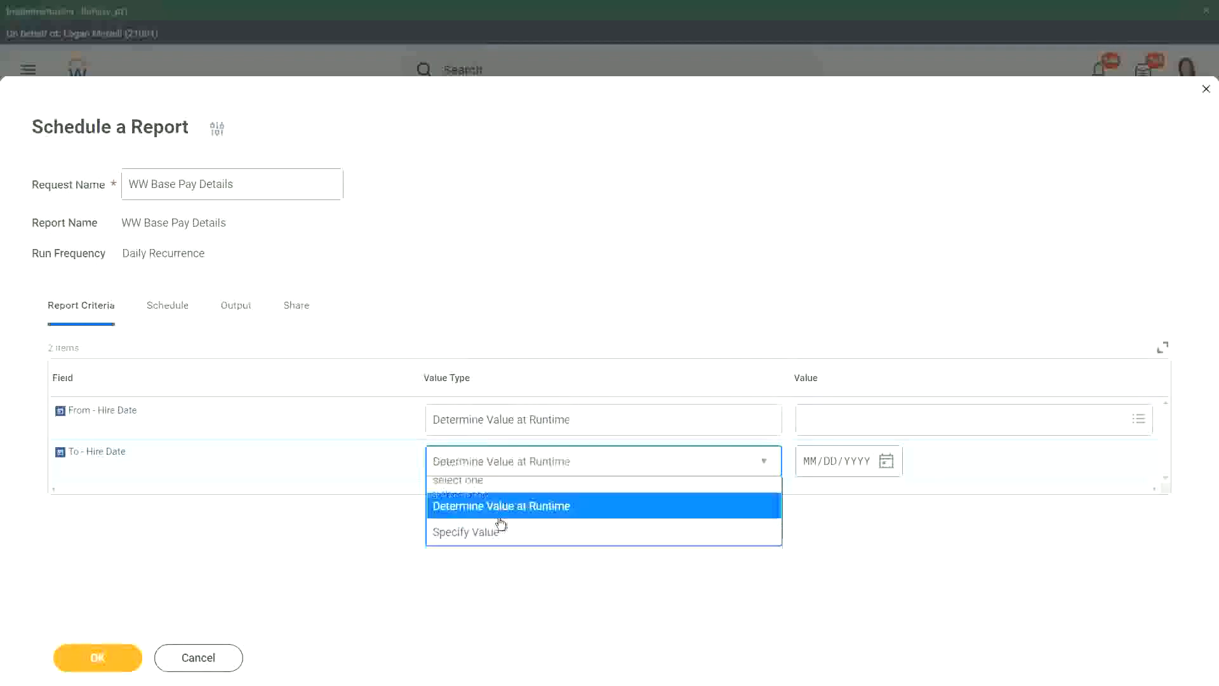
- Set the To - Hire Date value to Today (System)
left_click(838, 462)
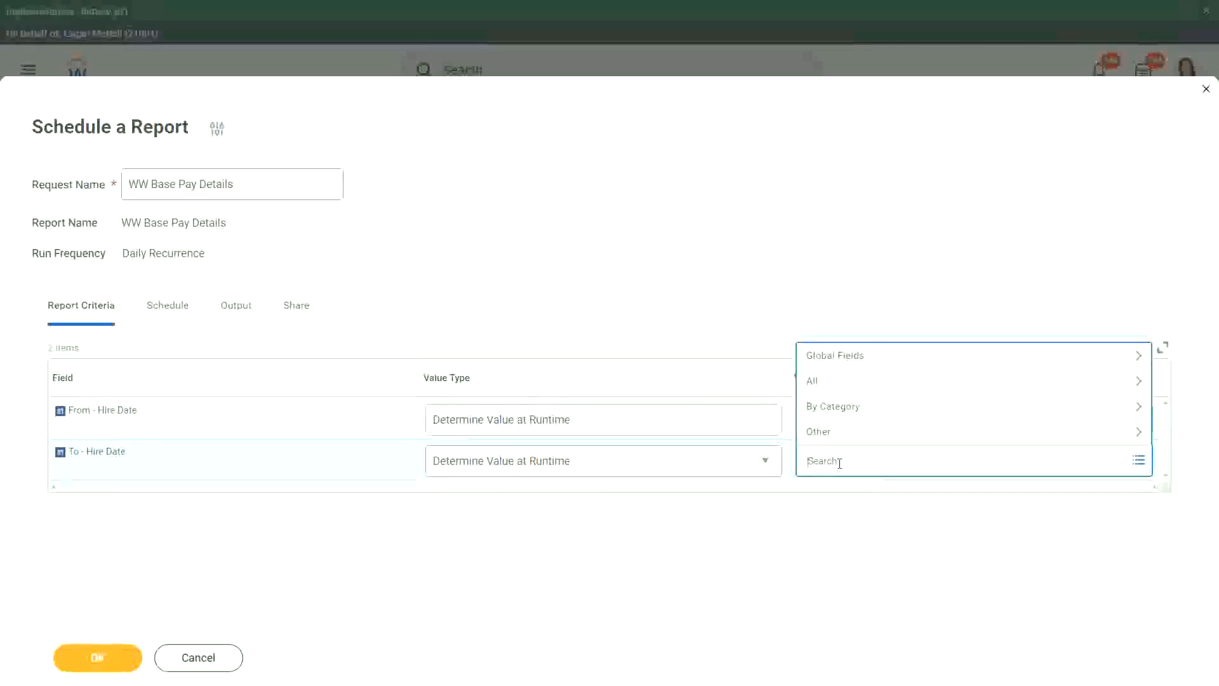
type("today")
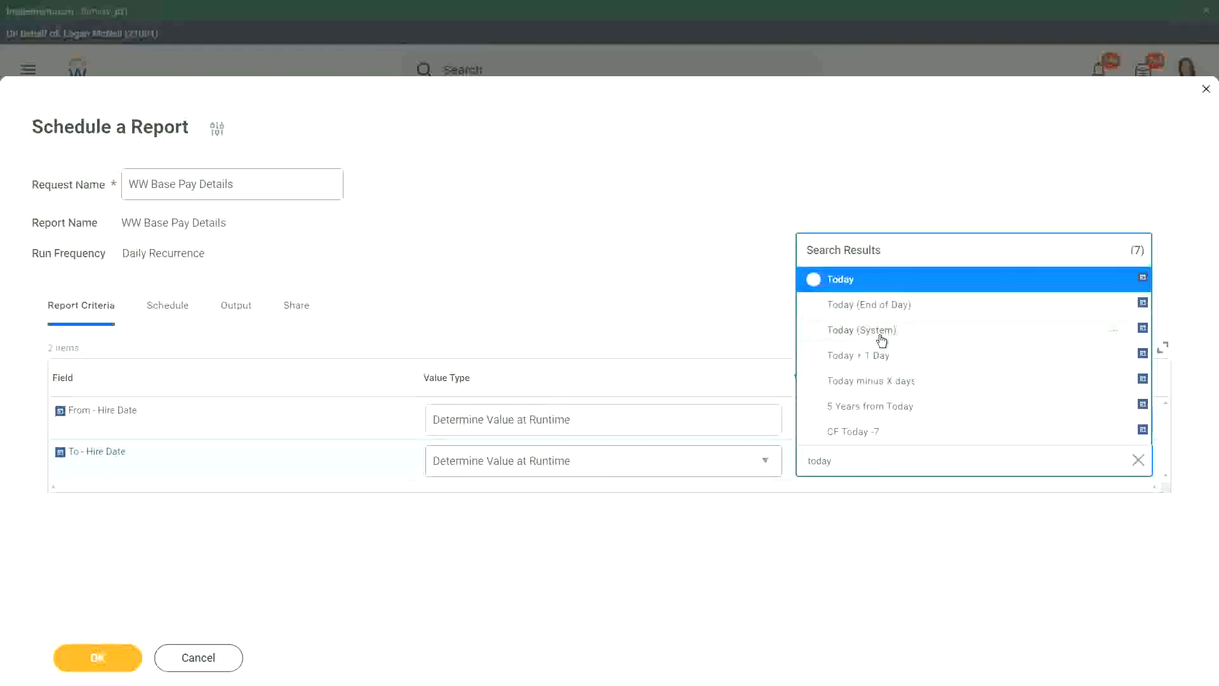
left_click(880, 333)
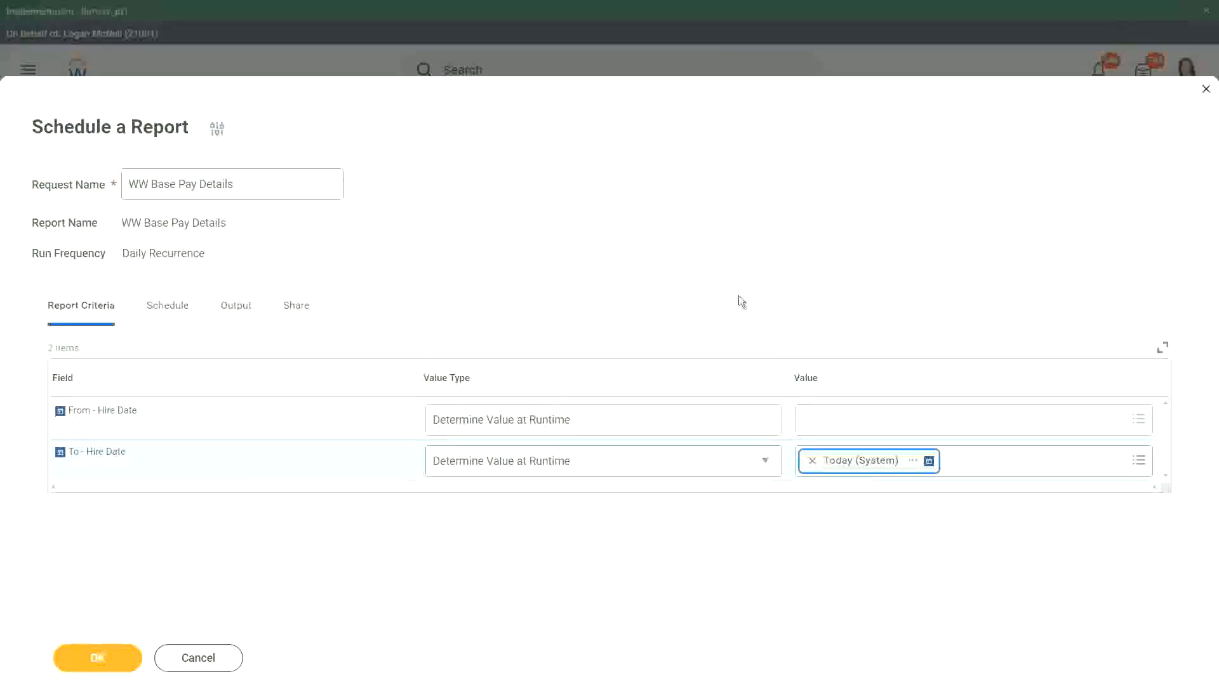
- Set the From - Hire Date value to First Day of the Month
left_click(824, 417)
type("to")
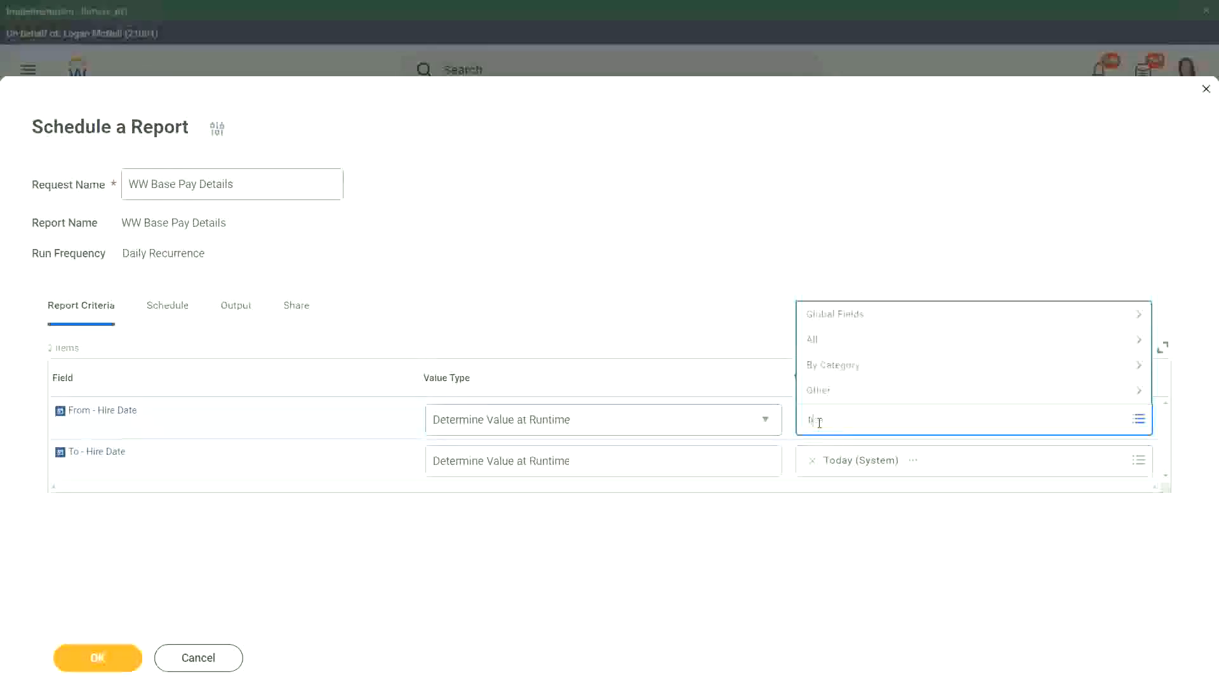
type("d")
type("st day of the")
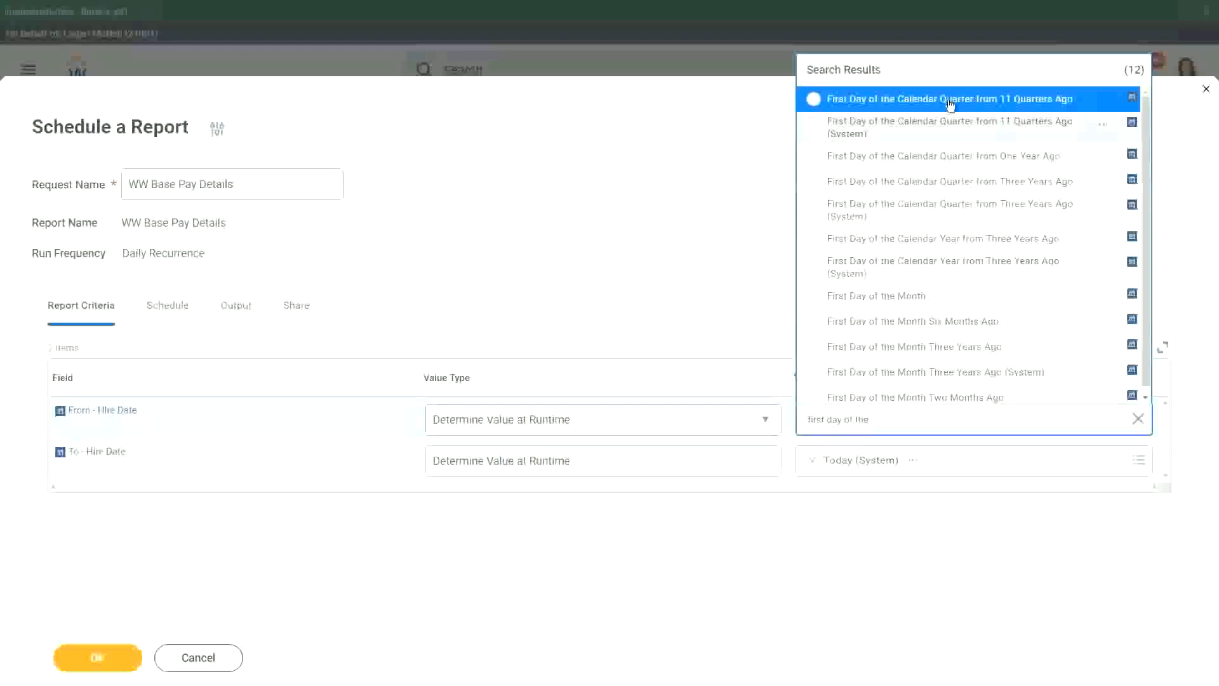
left_click(936, 305)
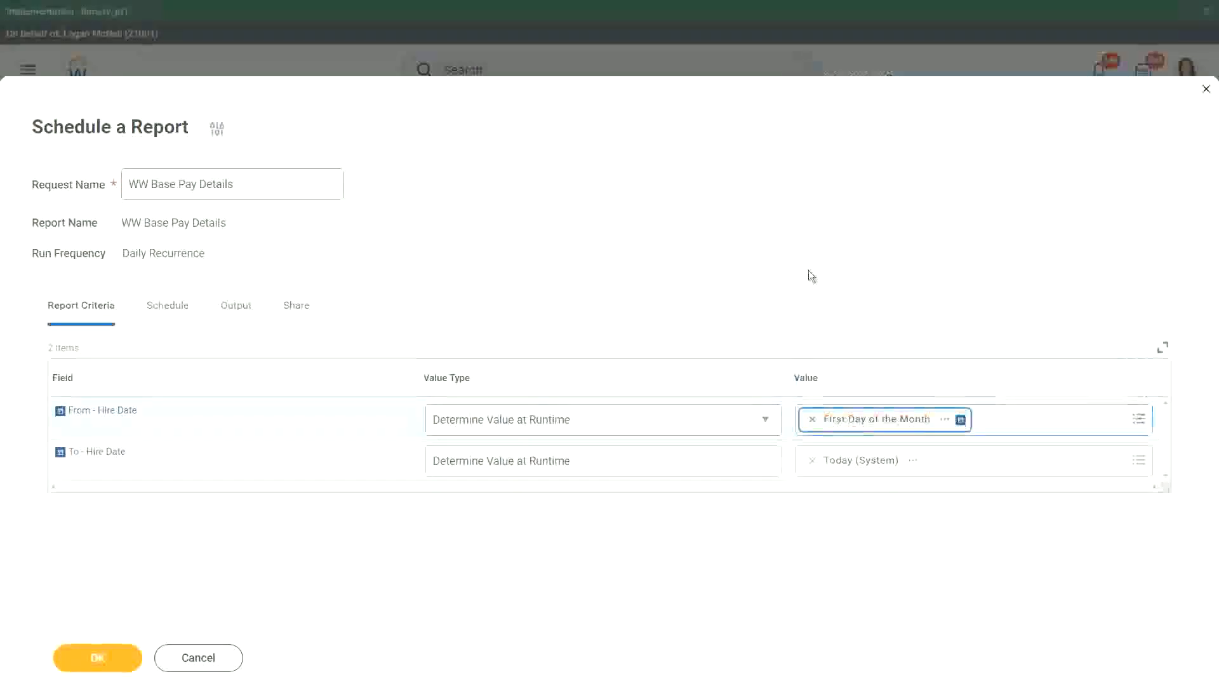
left_click(783, 242)
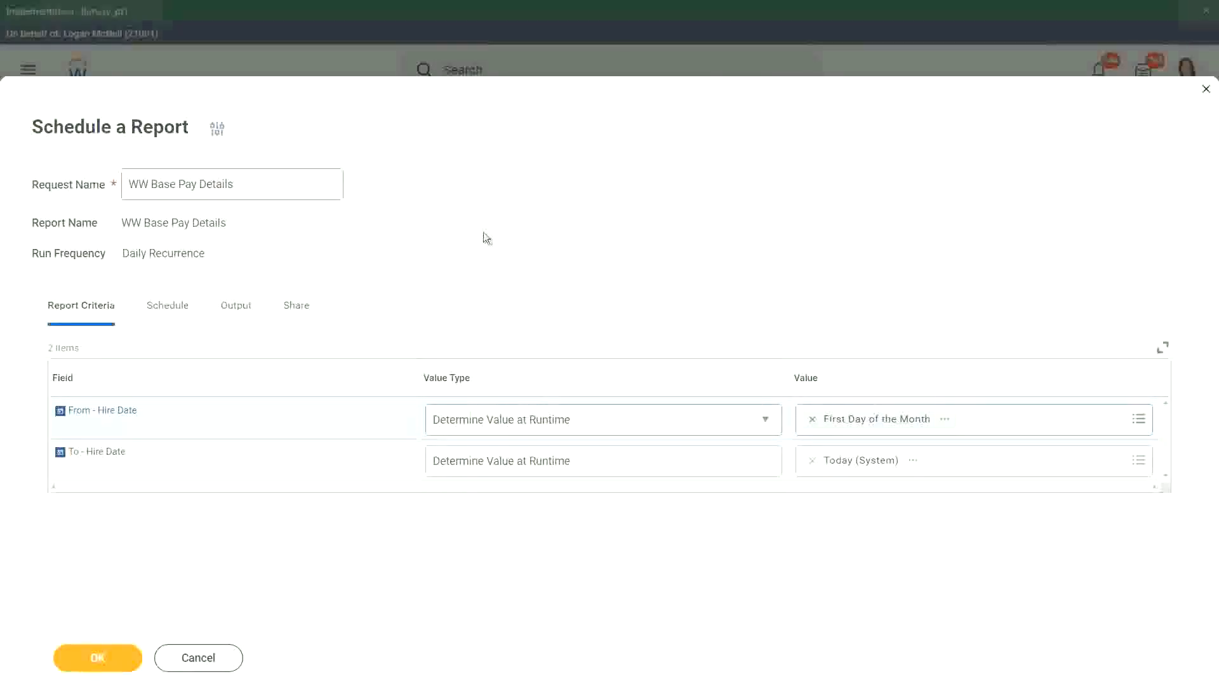
- Set the Start Time of the report's daily recurrence schedule to 6:00 AM
left_click(171, 308)
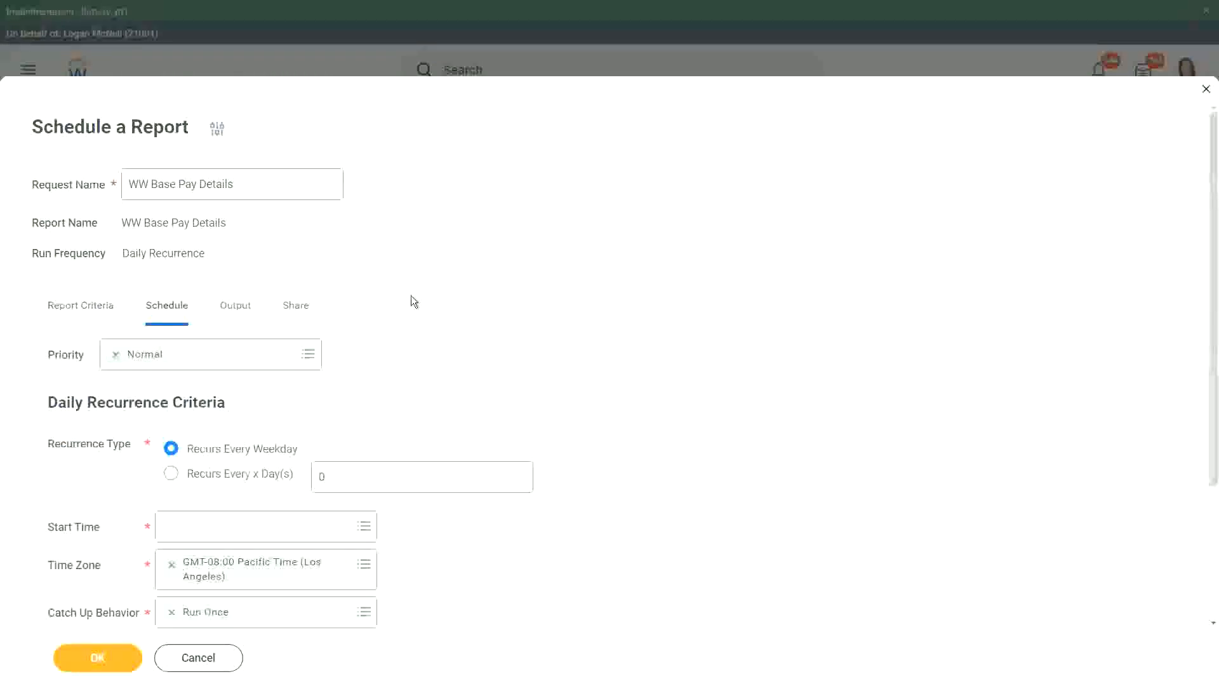
scroll(410, 296, "down", 3)
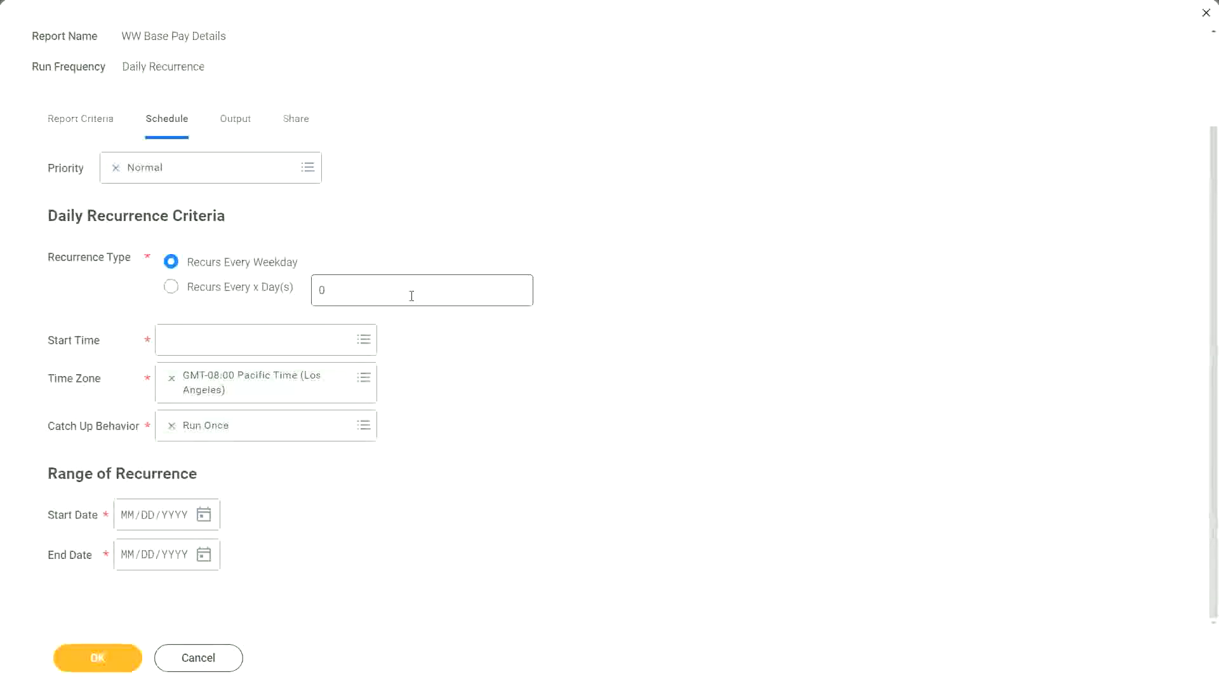
left_click(364, 342)
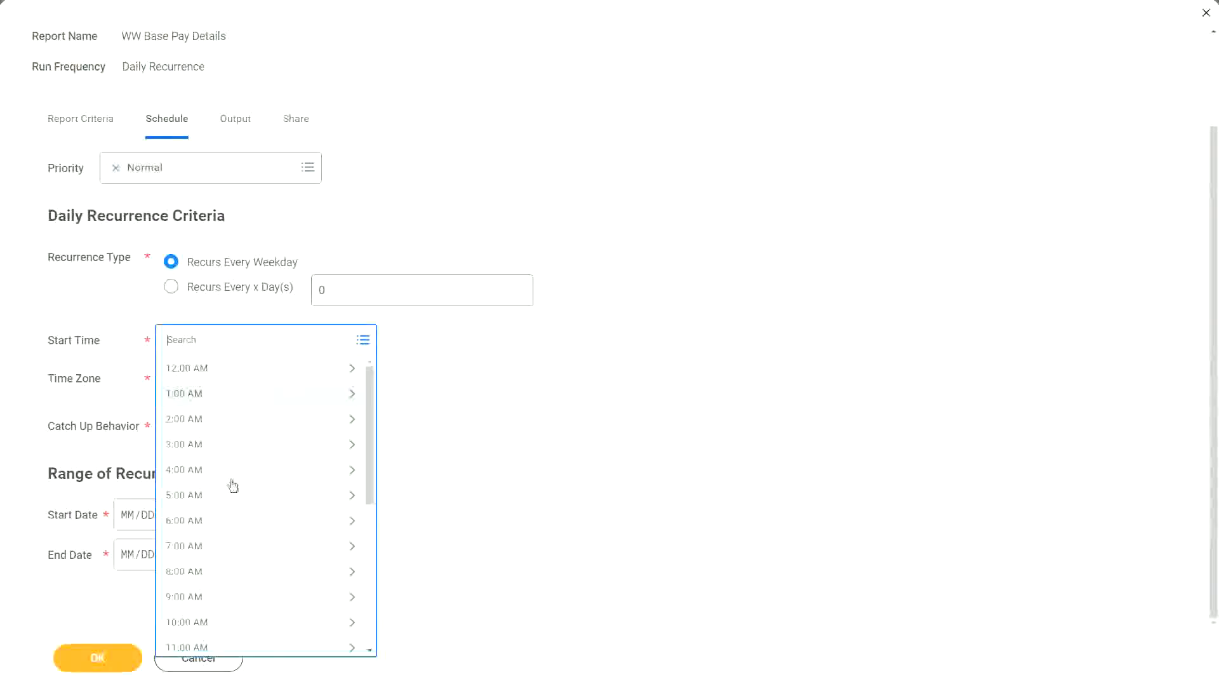
left_click(202, 522)
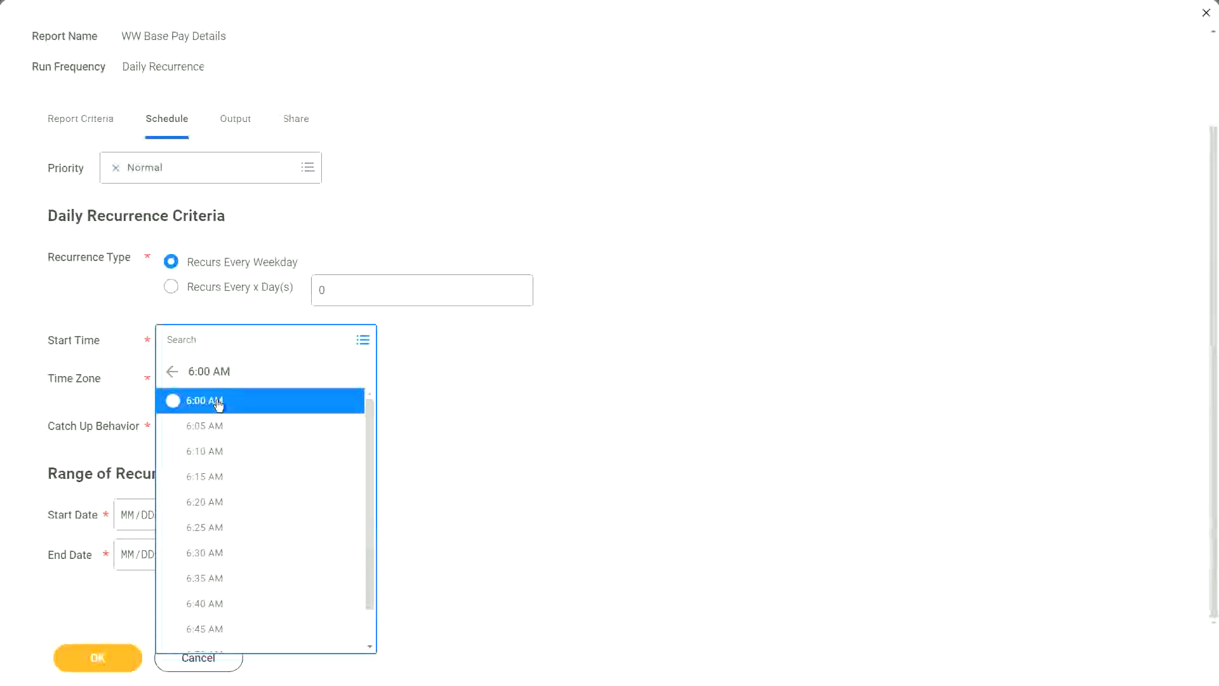
left_click(216, 401)
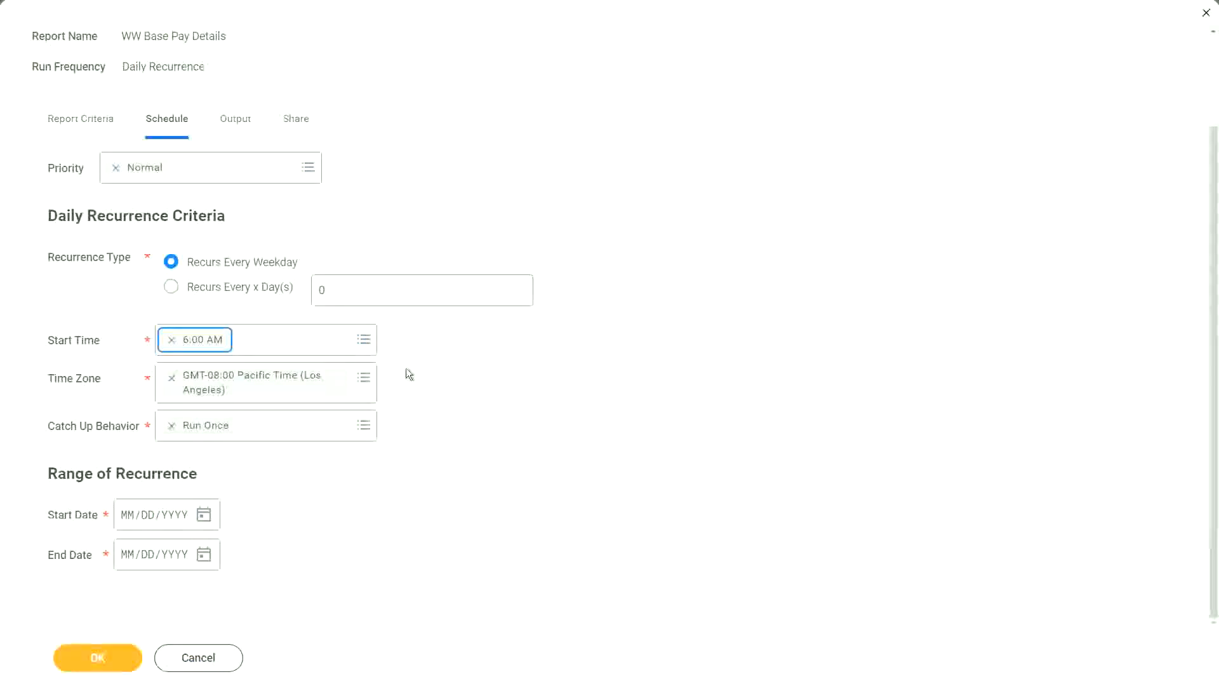
- Change the daily recurrence's Start Time to 5:55 AM
left_click(365, 340)
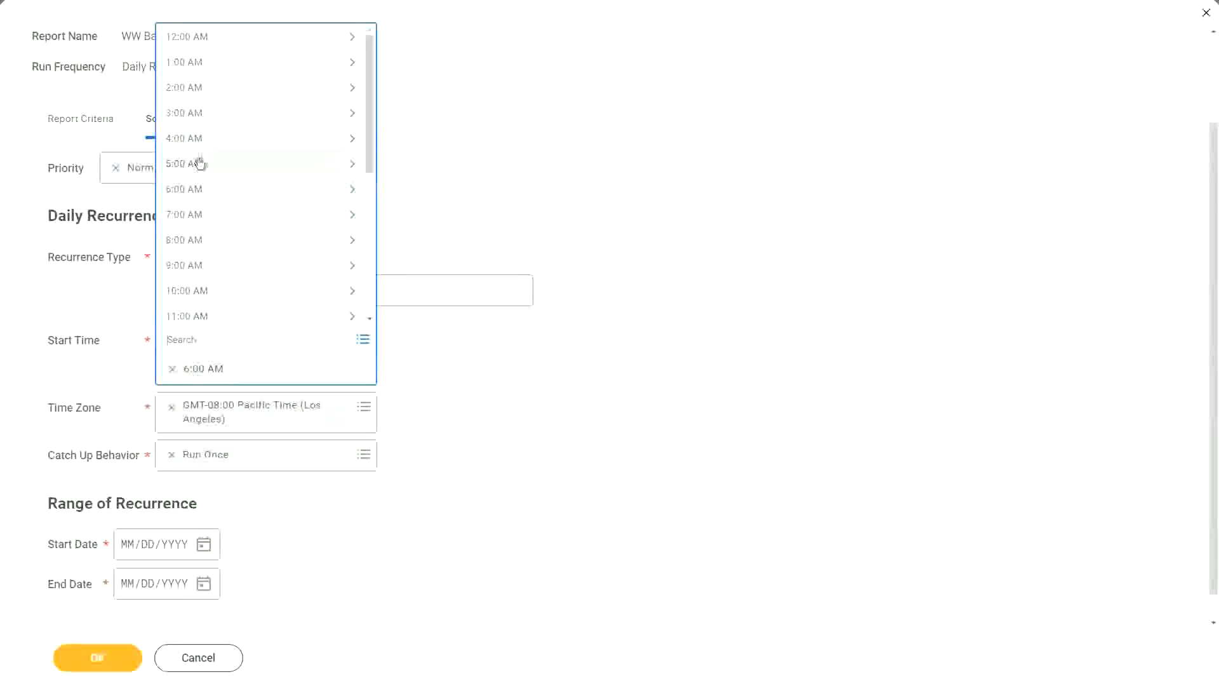
left_click(202, 163)
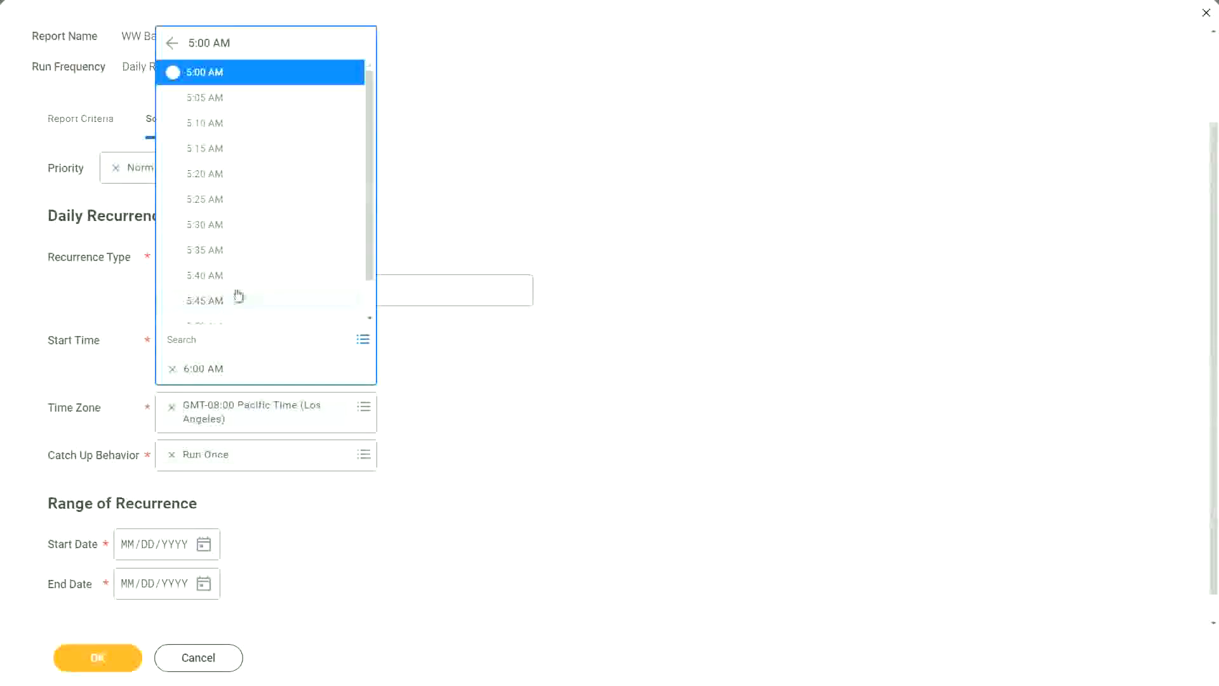
scroll(230, 311, "down", 1)
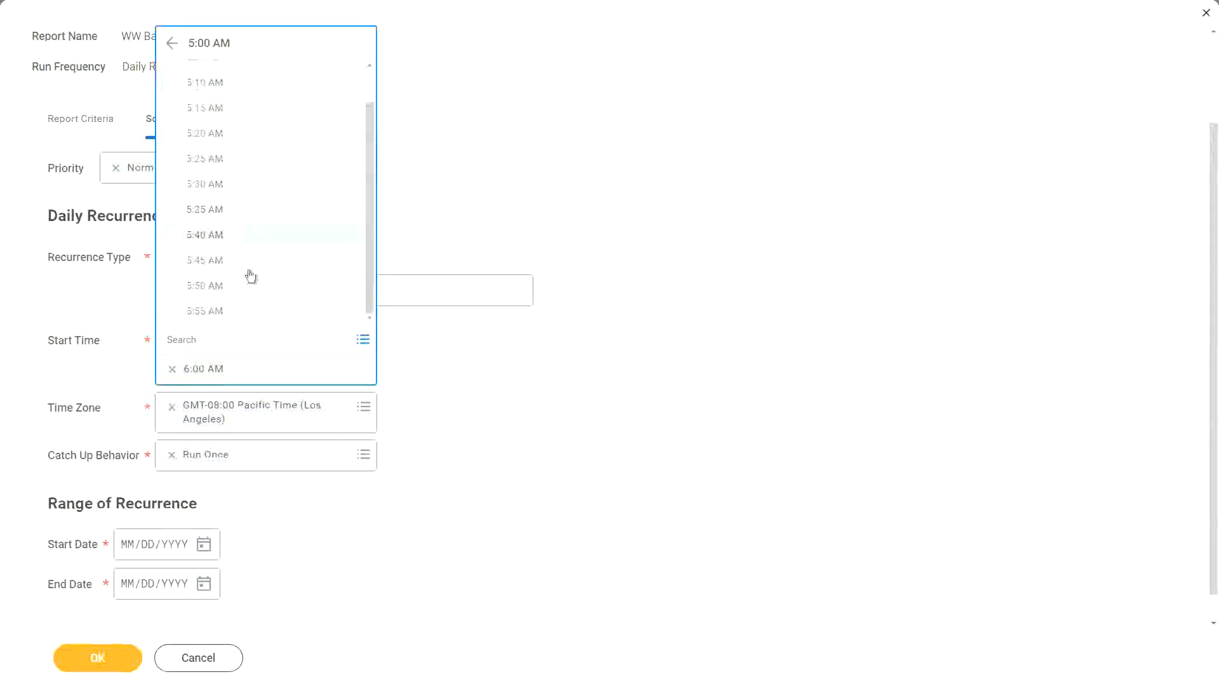
left_click(230, 311)
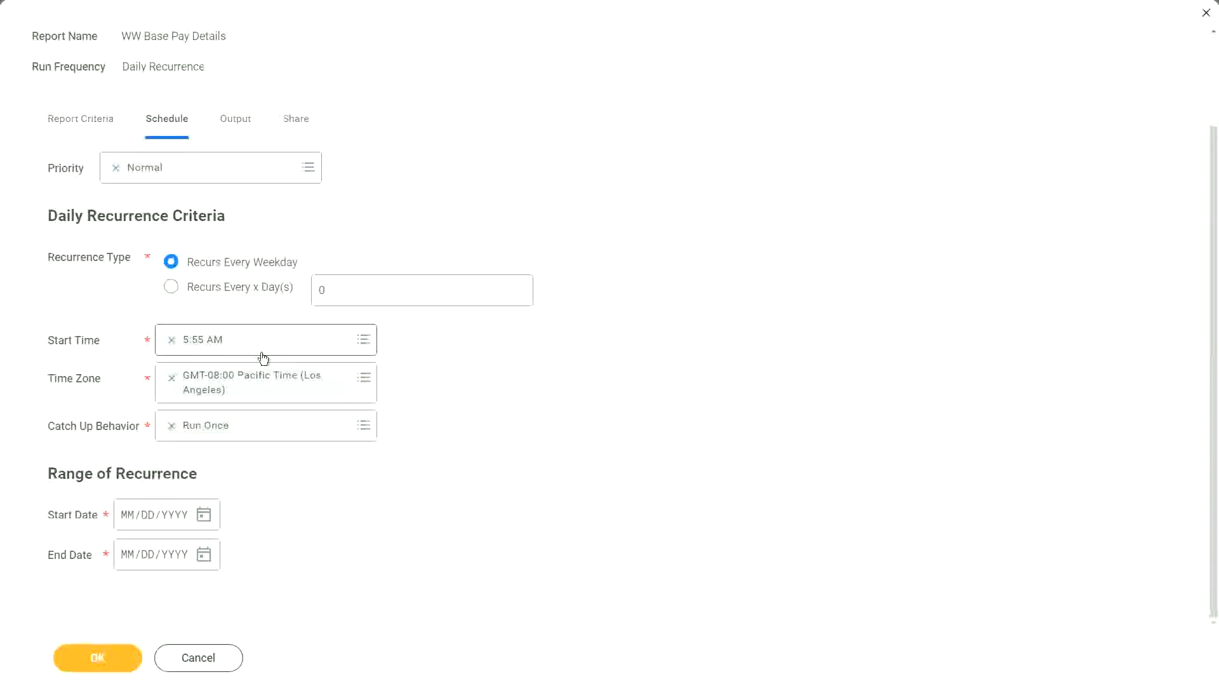
- Set the Start Date of the range of recurrence to 05/01/2022
left_click(203, 516)
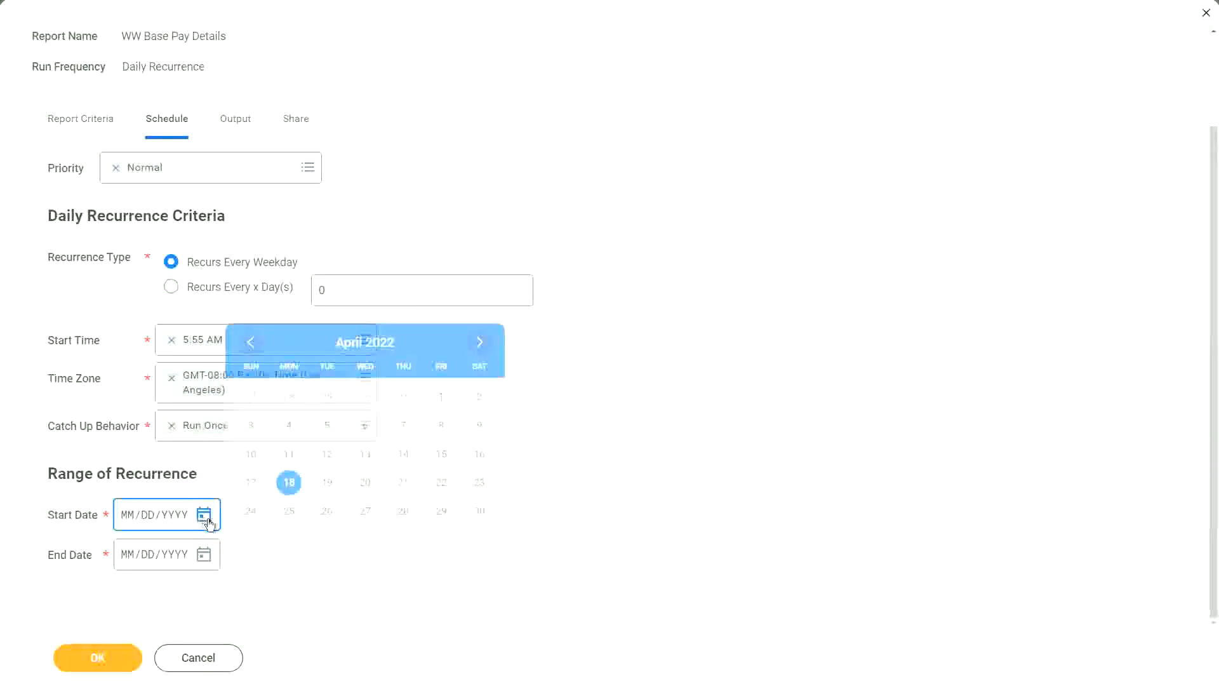
left_click(480, 342)
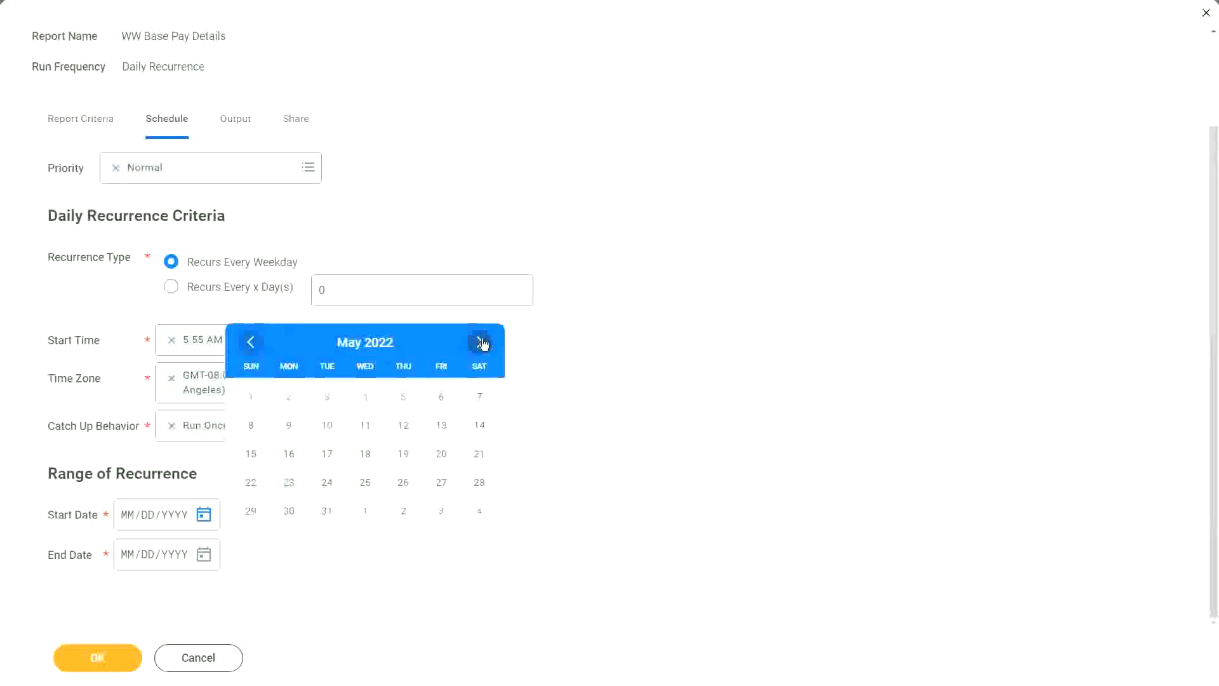
left_click(251, 397)
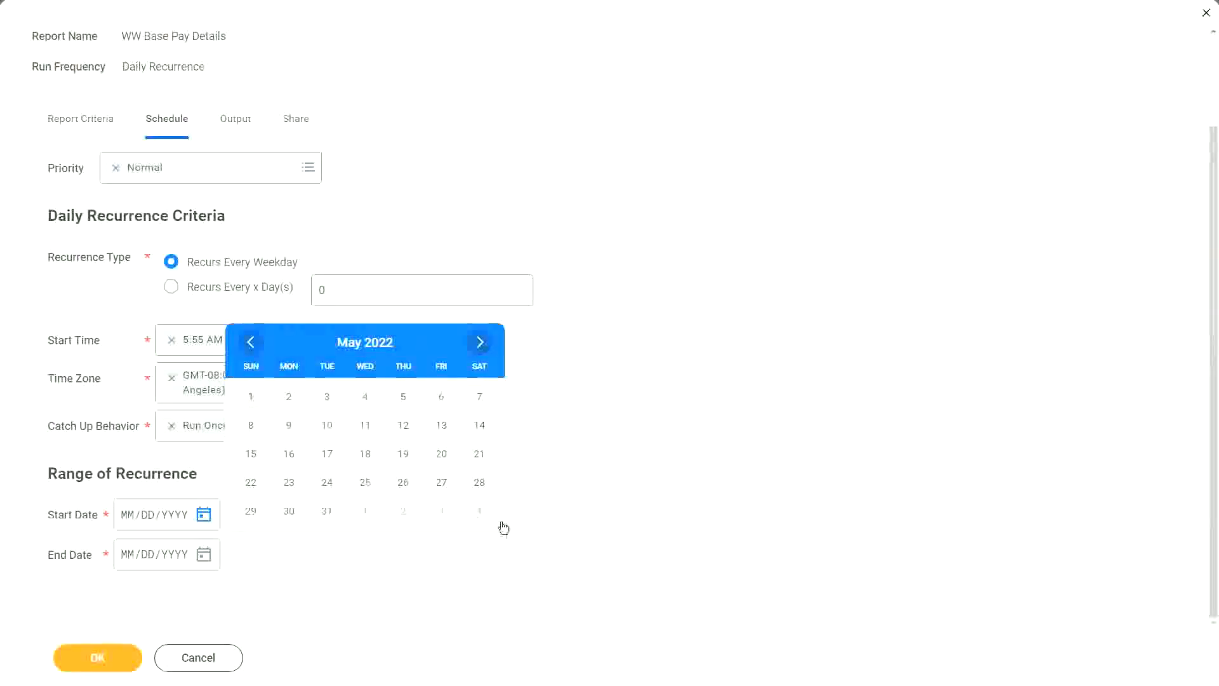
- Set the End Date of the range of recurrence to 12/31/2022
left_click(204, 556)
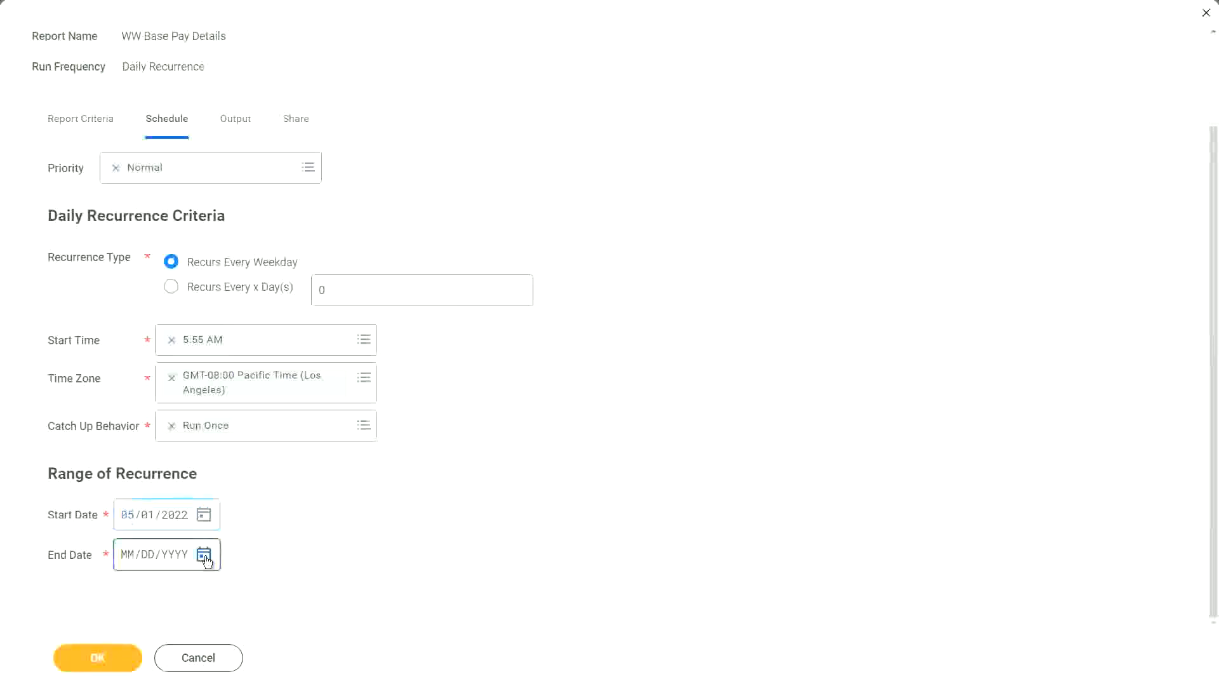
left_click(205, 556)
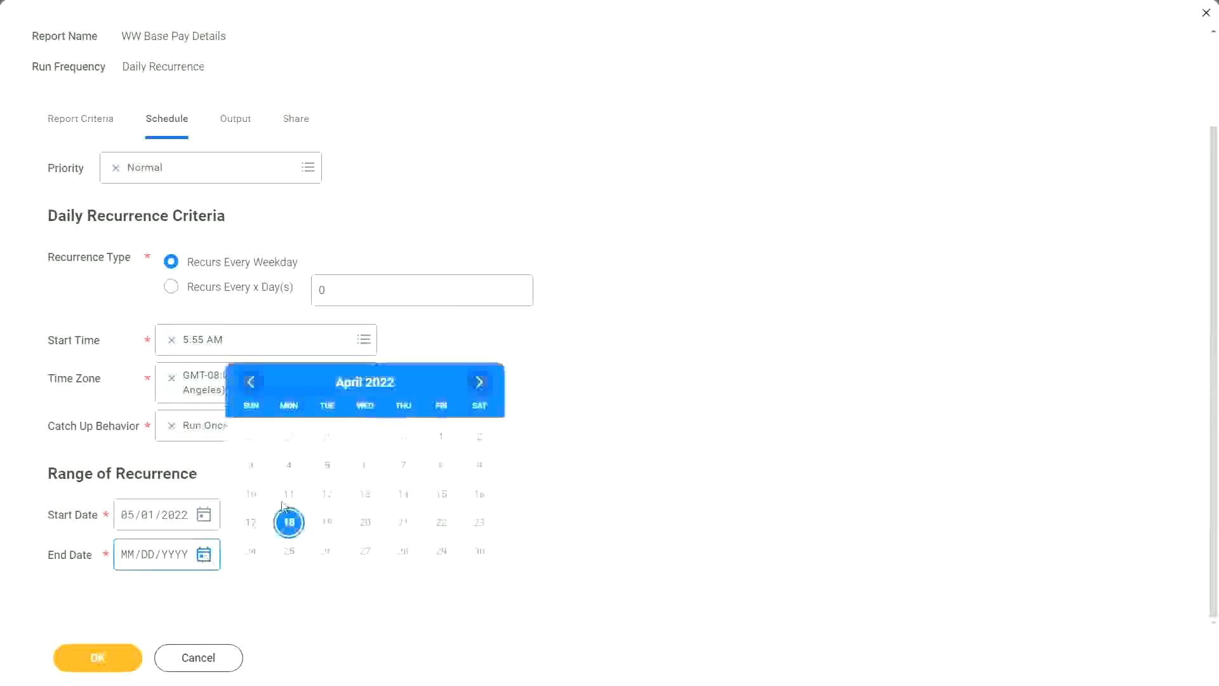
left_click(130, 554)
type("12/")
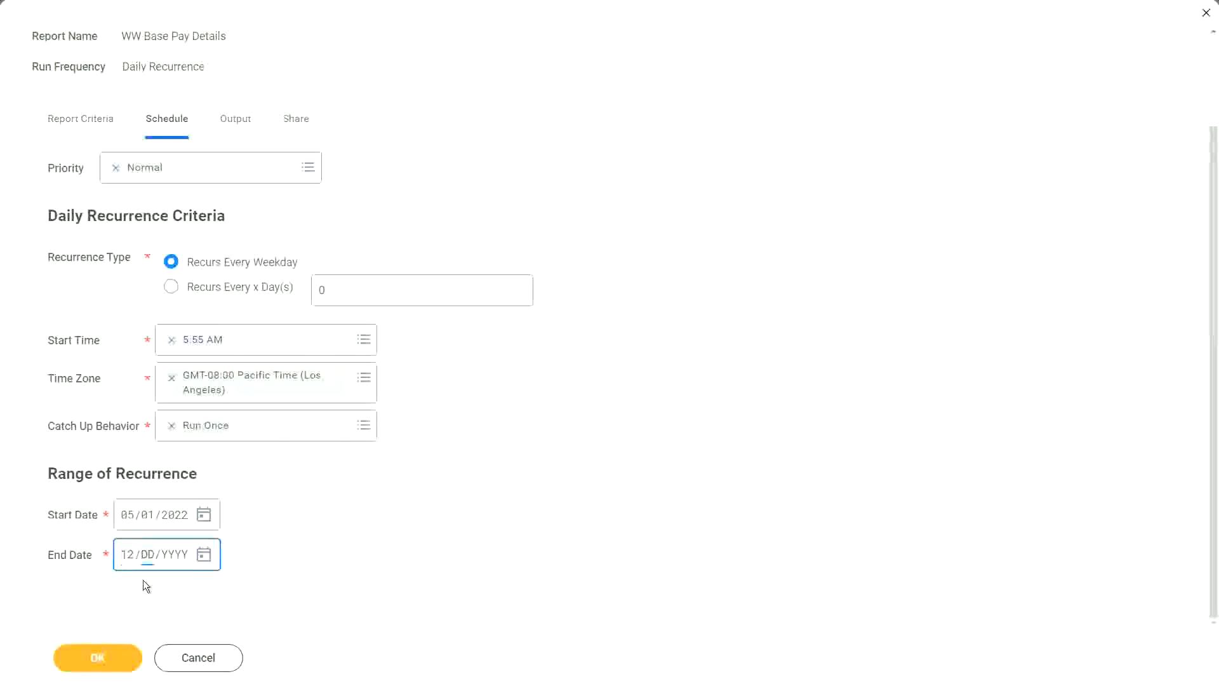
type("31/2022")
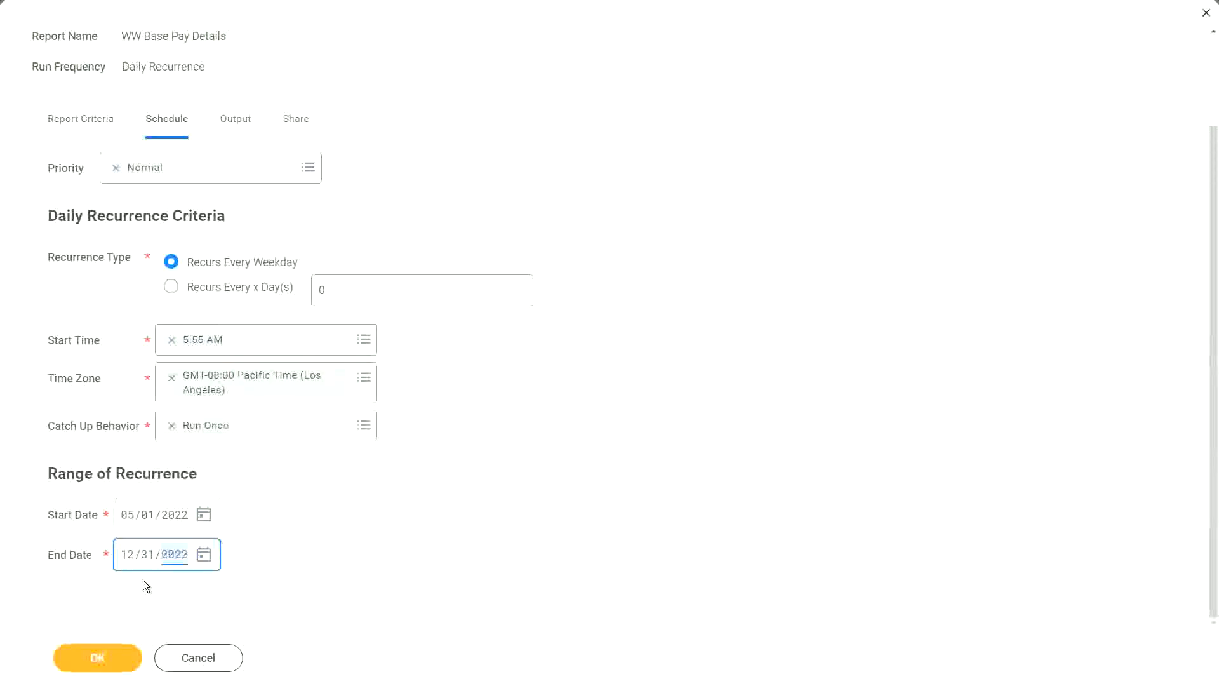
left_click(443, 573)
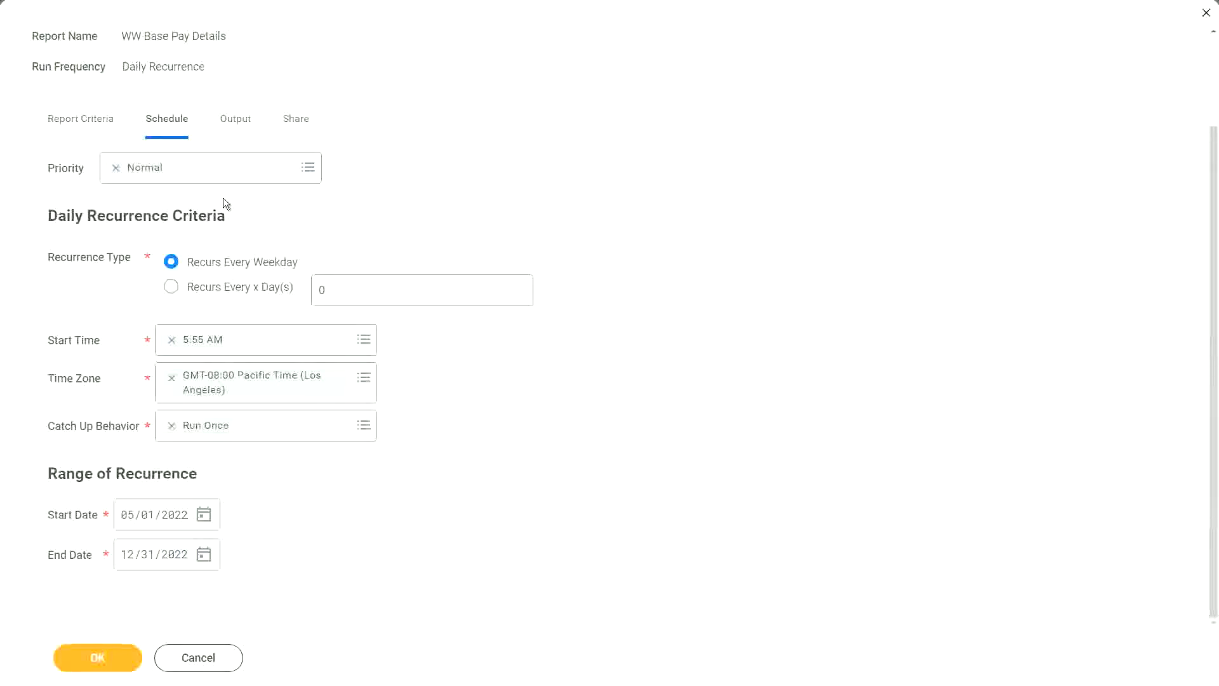
- Check the output options and set the report output sharing to Share report output with other users
left_click(234, 127)
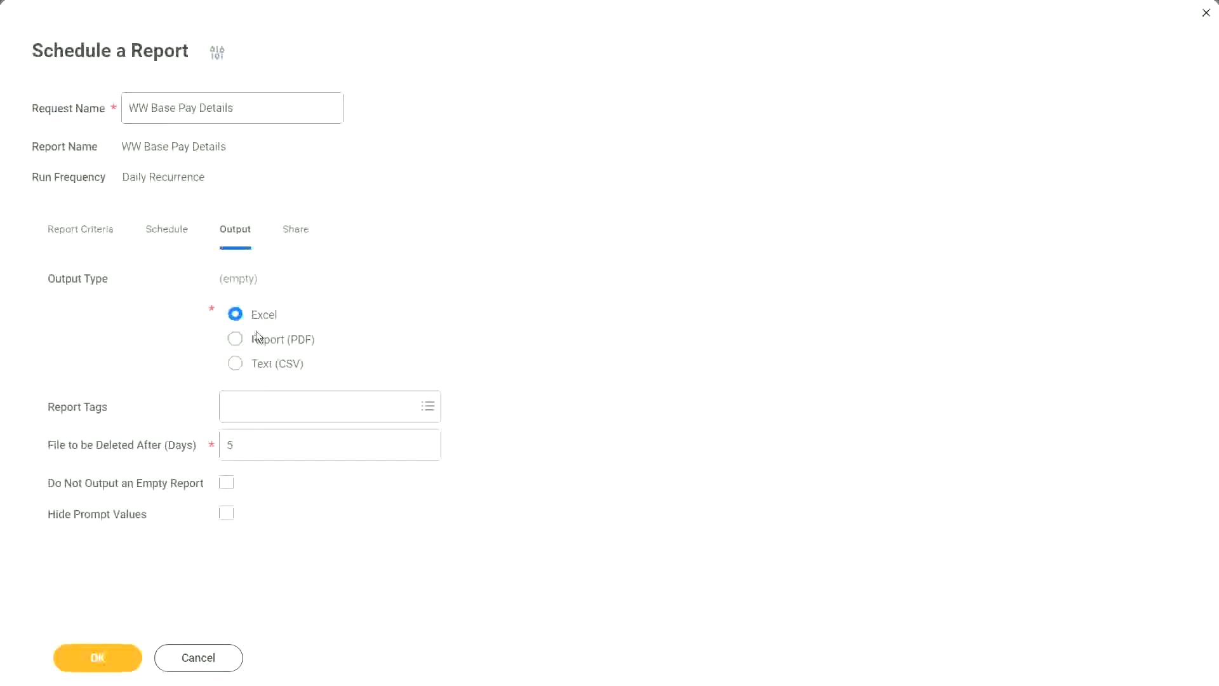
left_click(296, 233)
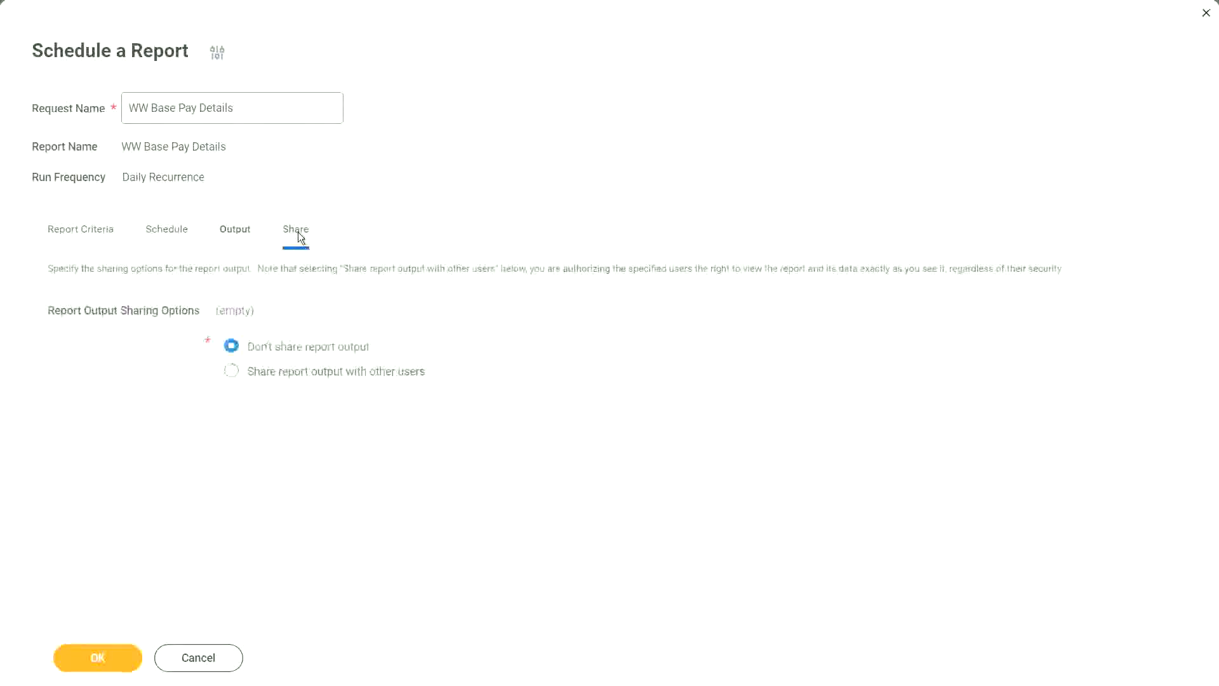
left_click(232, 377)
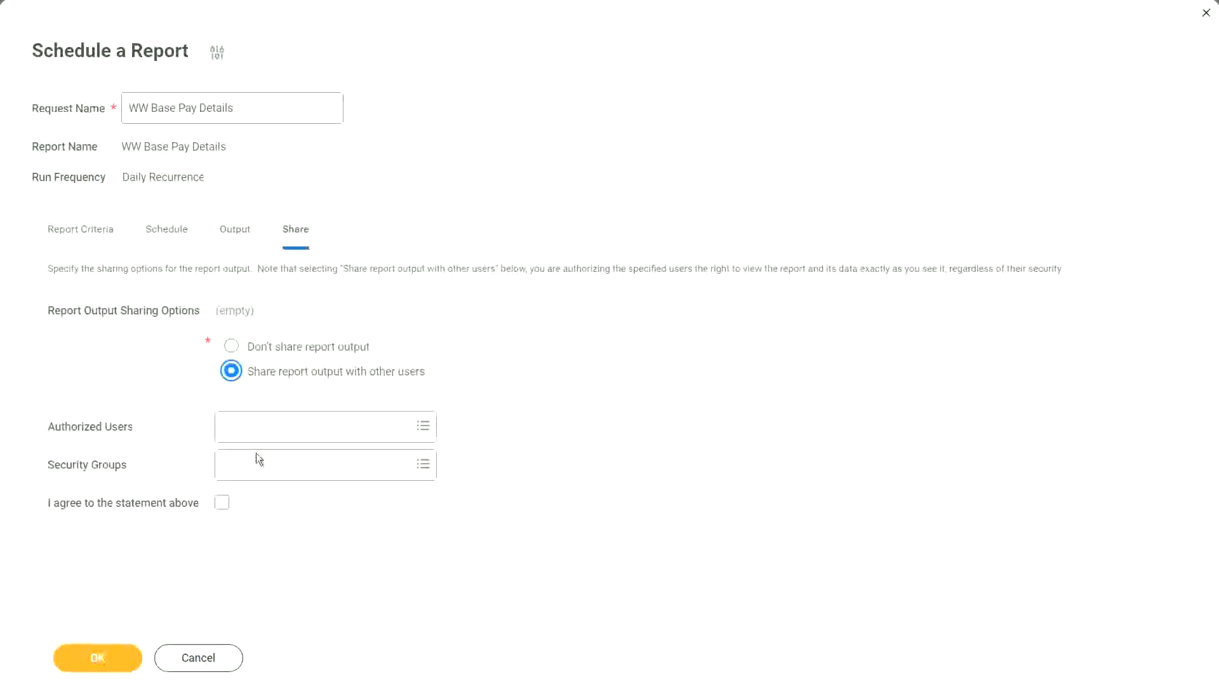
- Add the intended recipient by full name to Authorized Users and agree to the sharing statement
left_click(256, 424)
type("ol")
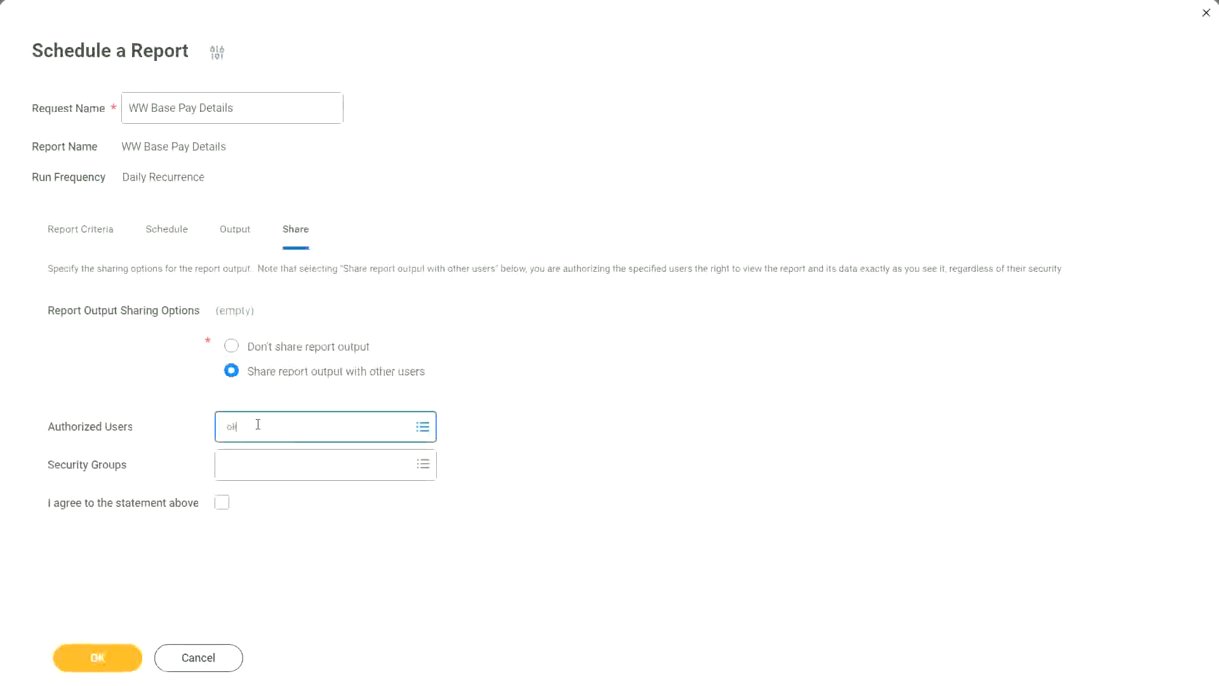
type("iver rayo")
type("nolds")
key("Return")
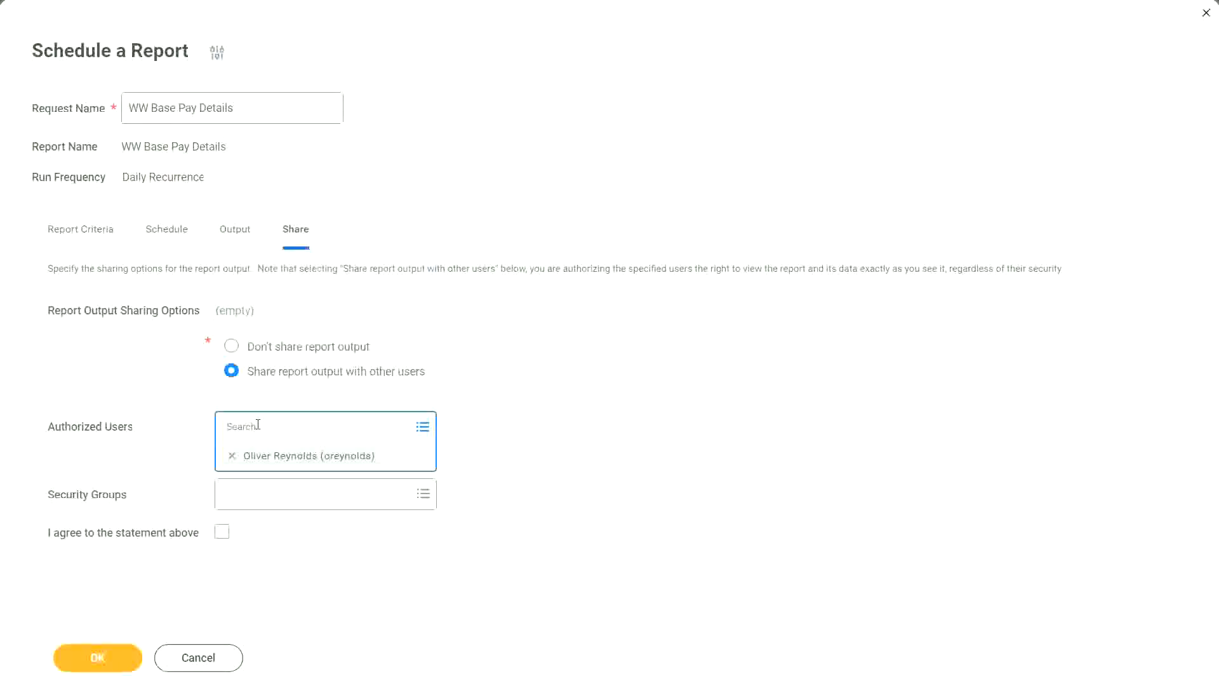
left_click(535, 459)
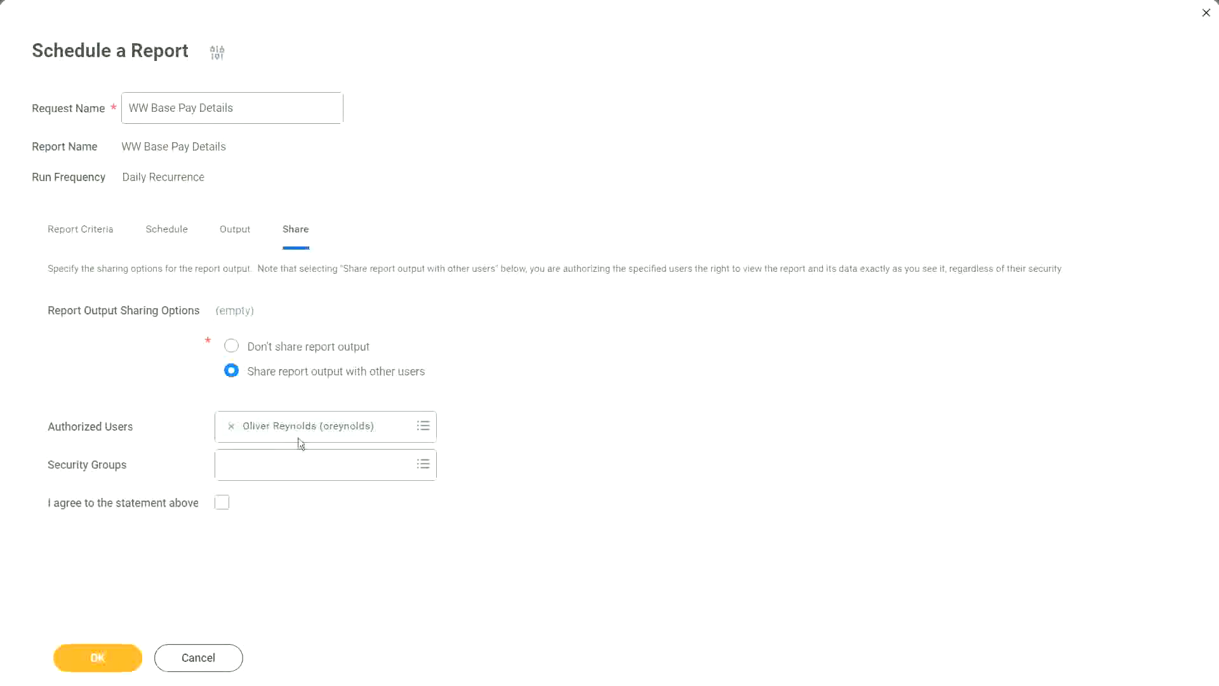
left_click(223, 503)
- Review the report criteria, schedule, output and sharing settings, and submit the scheduled report request
left_click(120, 246)
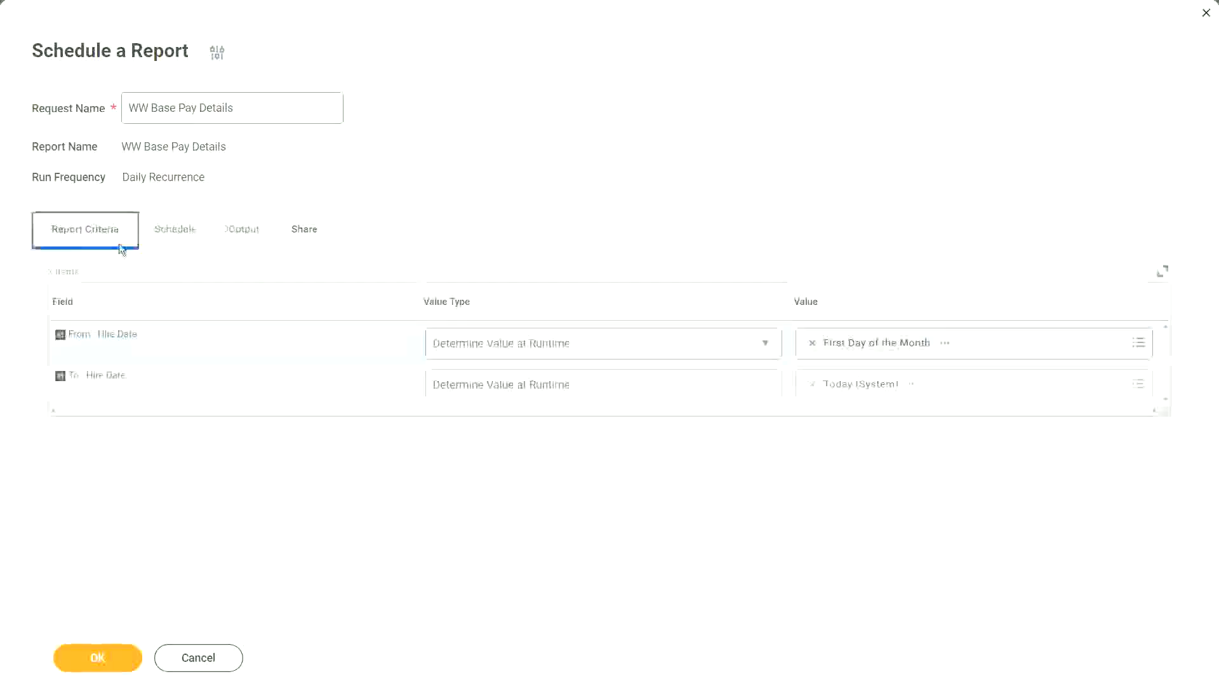
left_click(172, 236)
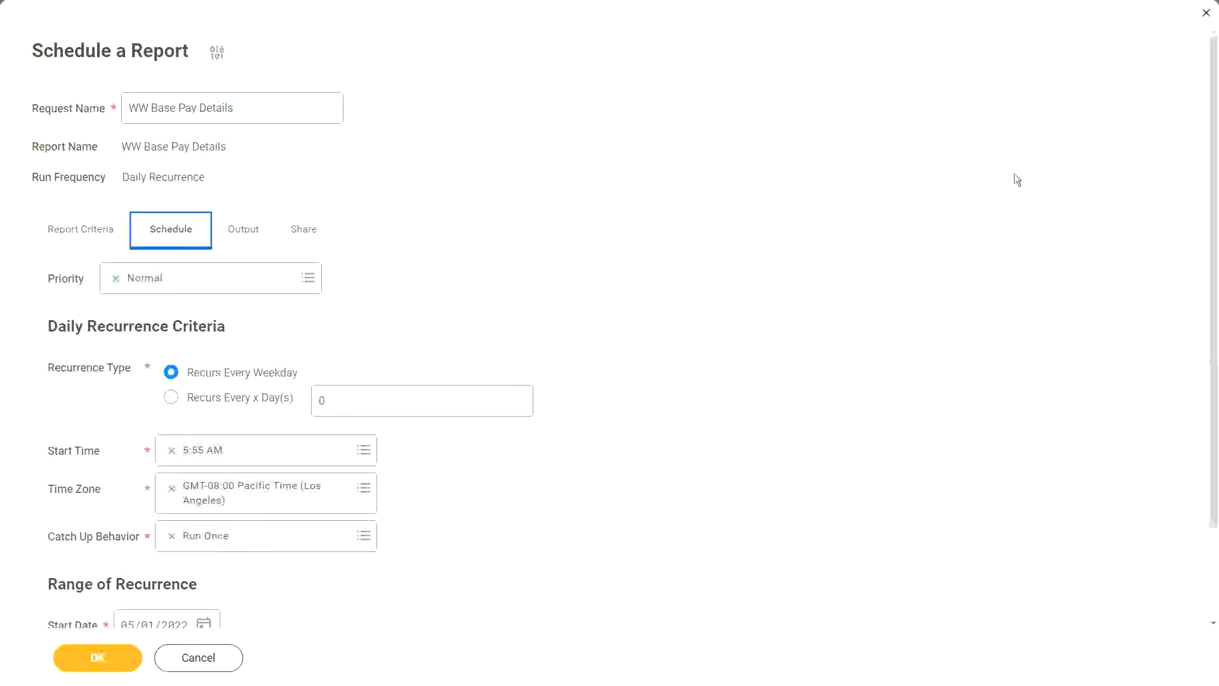
left_click(254, 236)
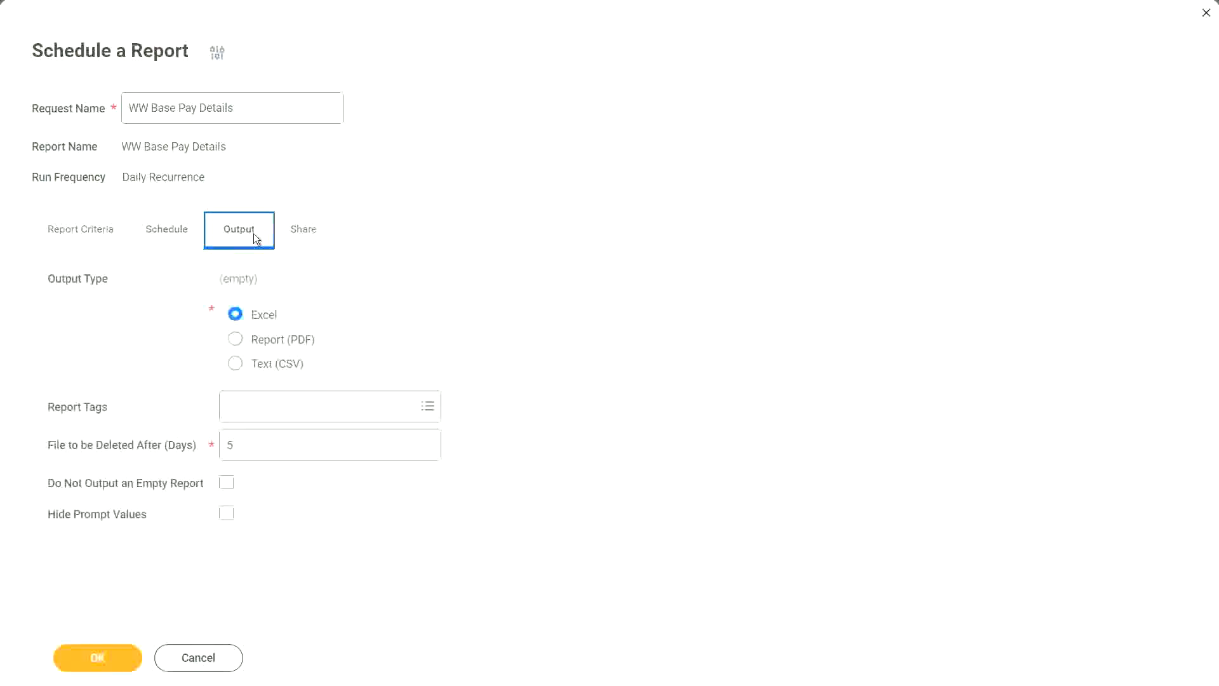
left_click(299, 235)
left_click(107, 660)
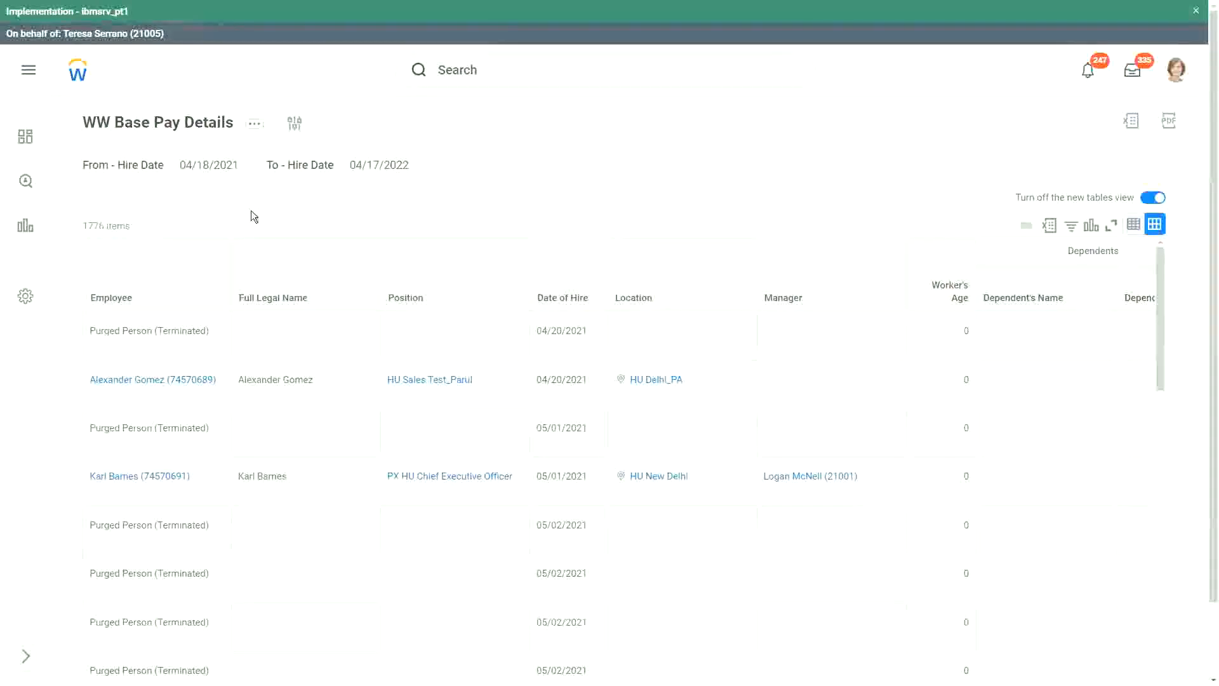
- Run the Start Proxy task to act as the report owner, entering the owner's name in Act As
left_click(475, 73)
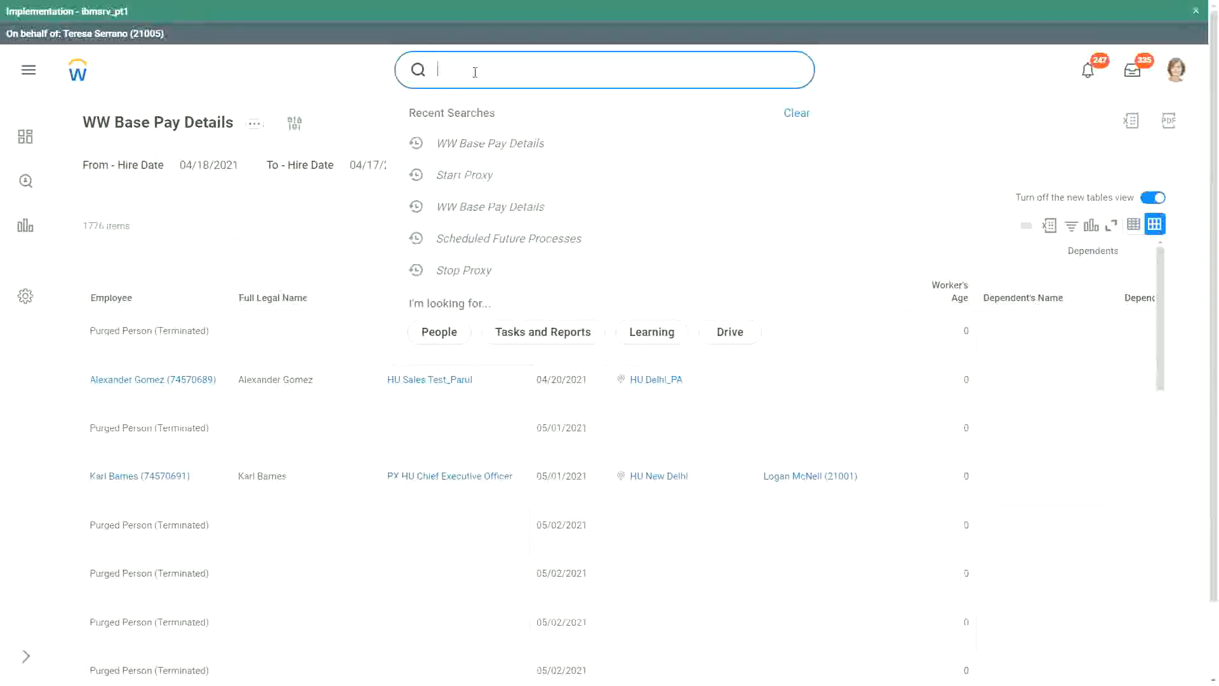
type("start proxy")
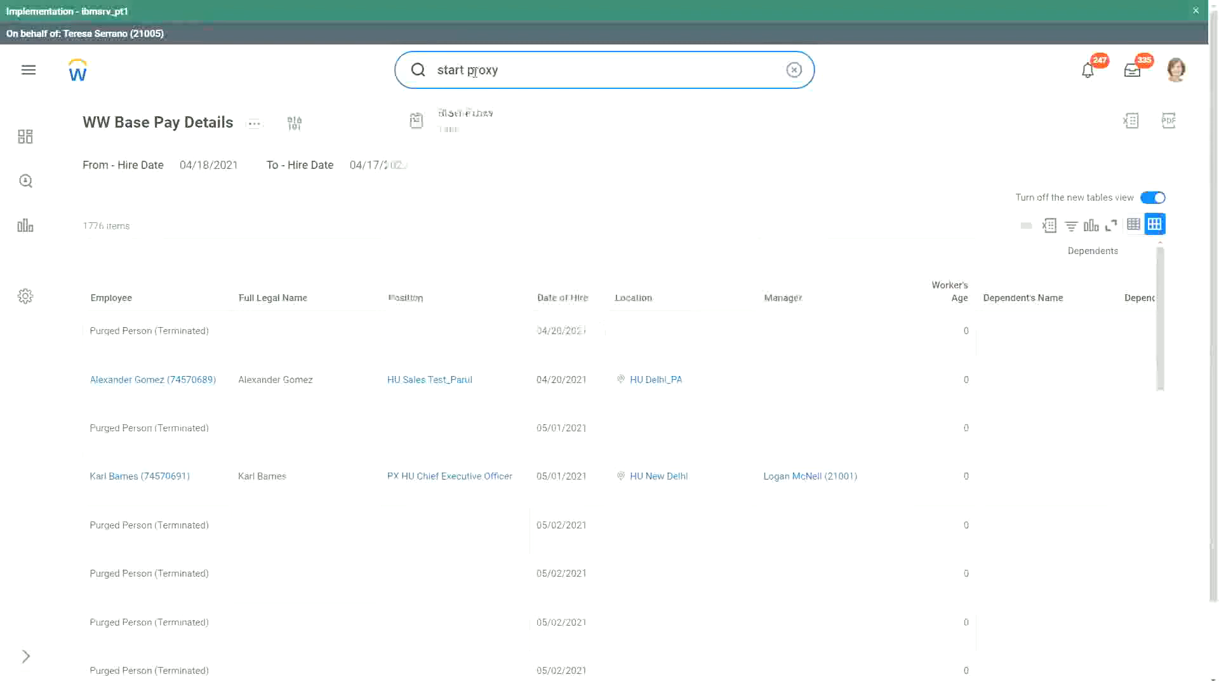
left_click(481, 121)
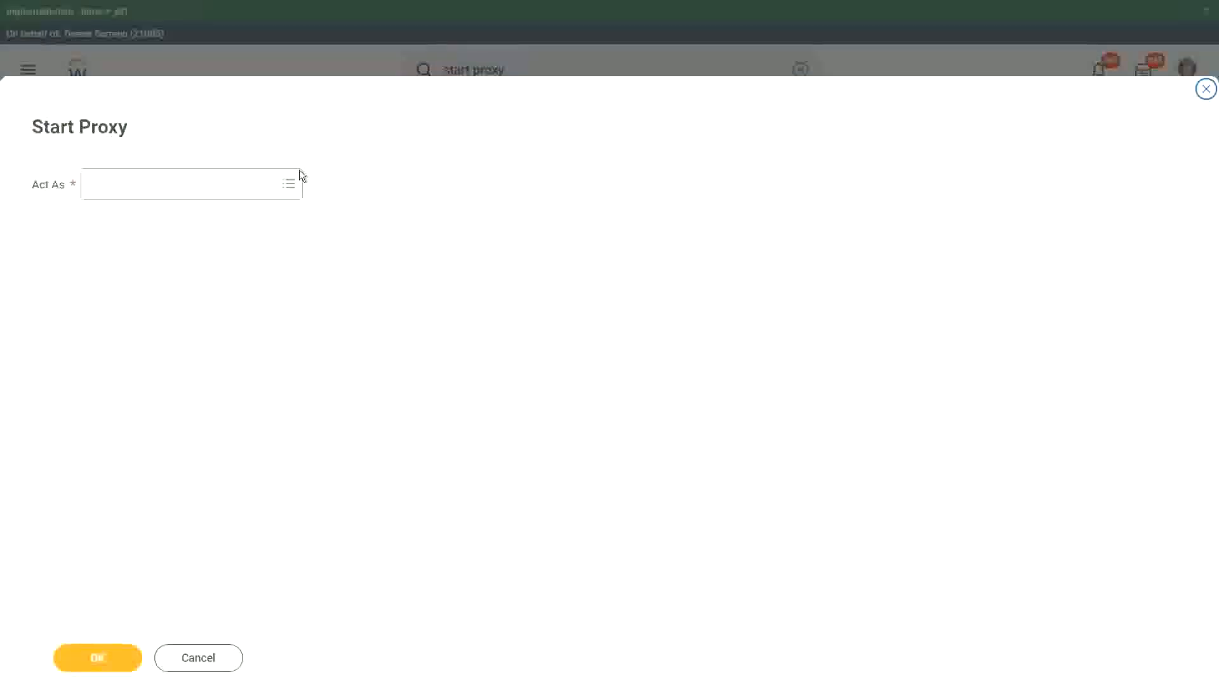
left_click(188, 185)
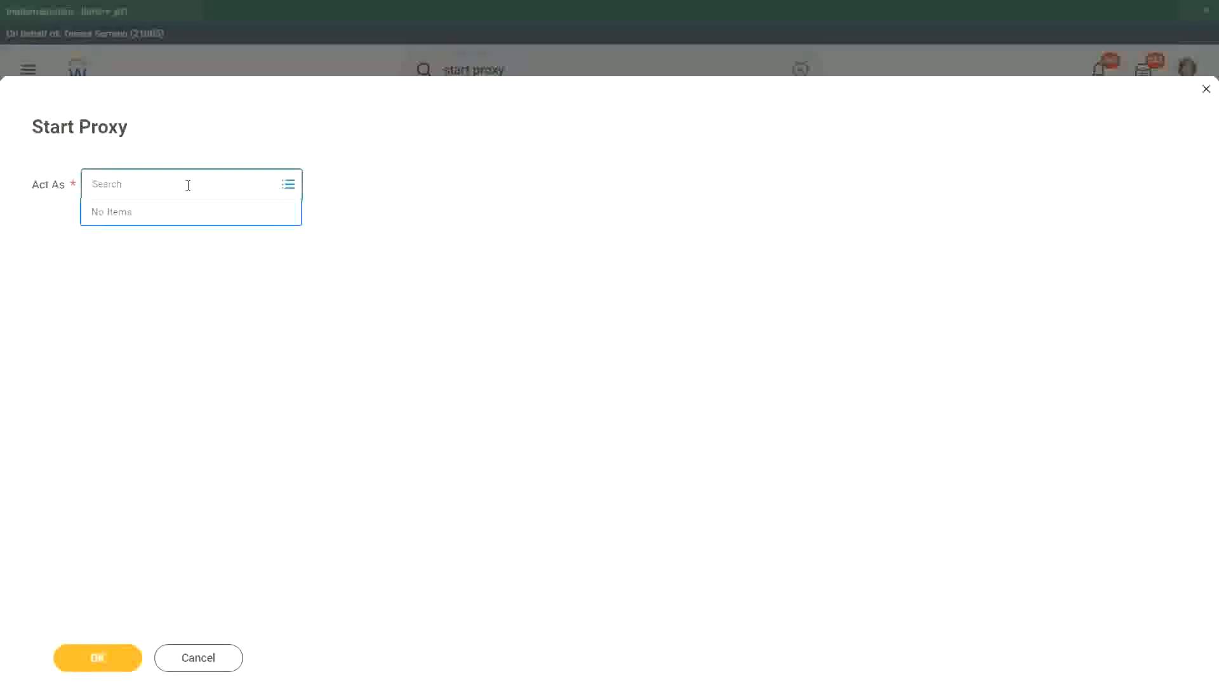
type("Im")
type("cneil (21001")
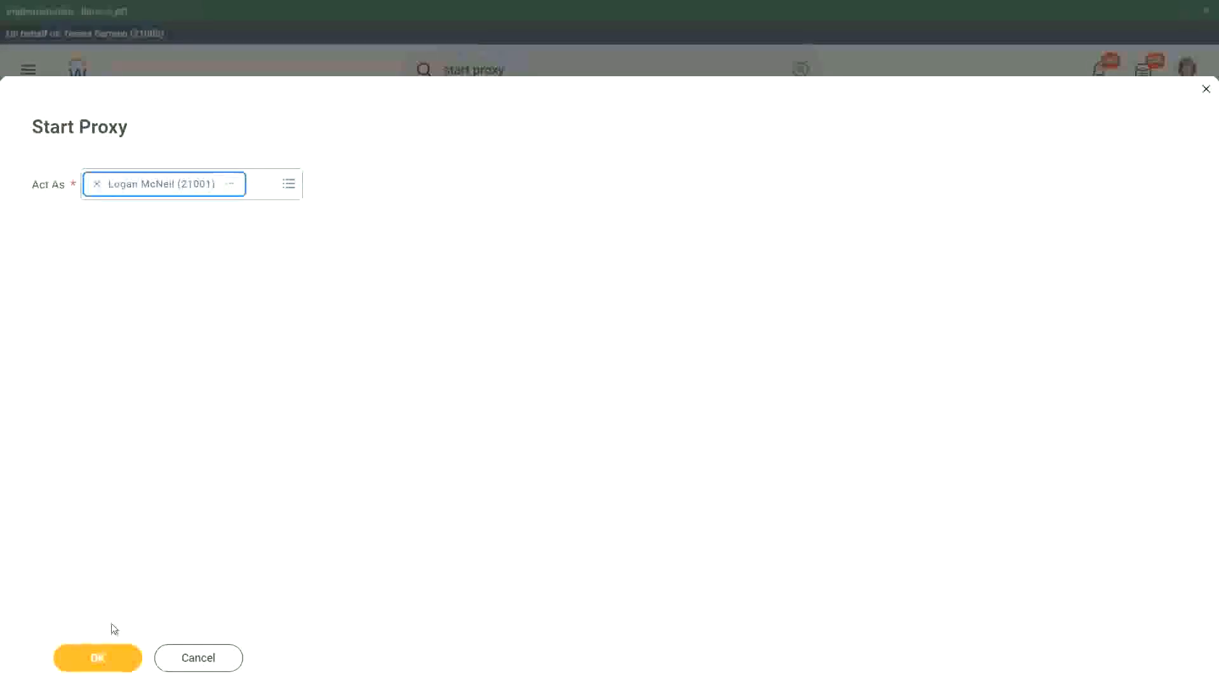
left_click(96, 657)
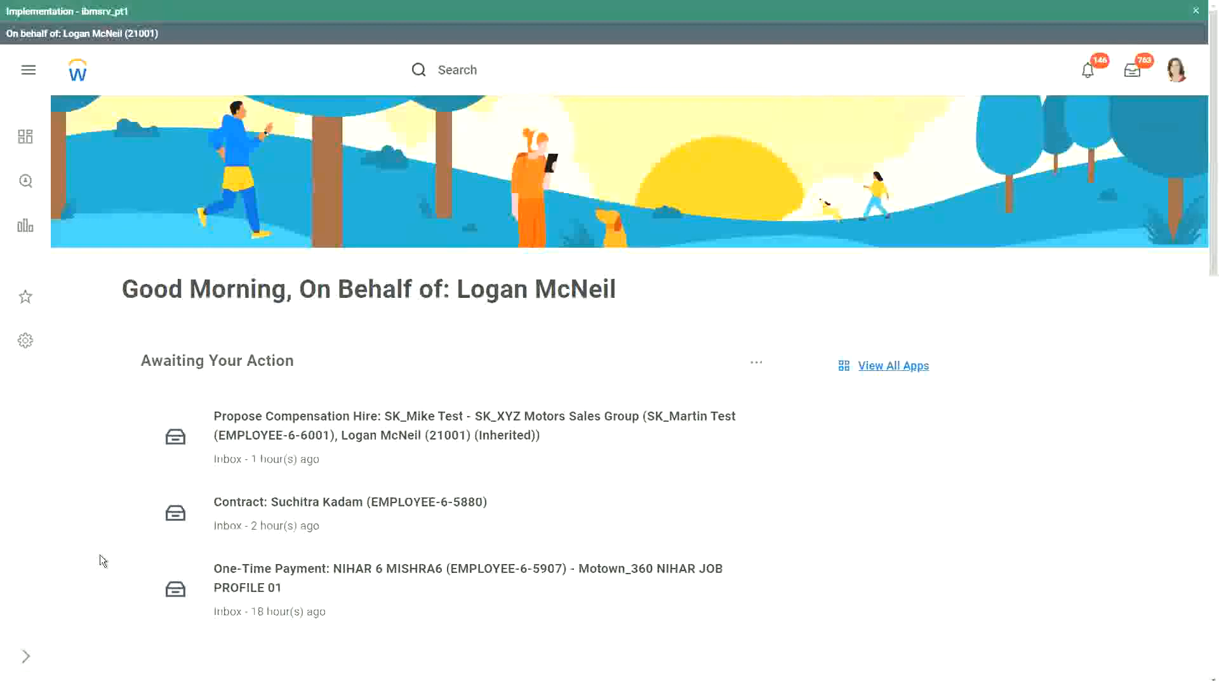
- Run the WW Base Pay Details report for hire dates 04/18/2021 to 04/17/2022, and return to the home page
left_click(477, 65)
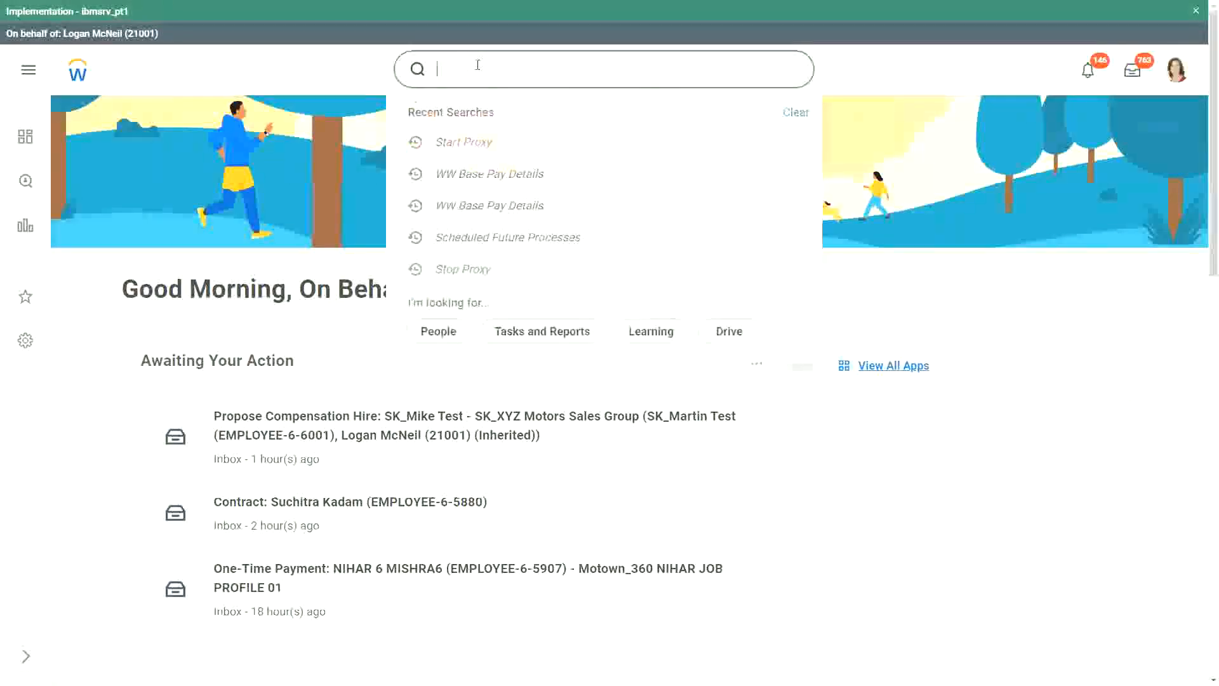
left_click(508, 168)
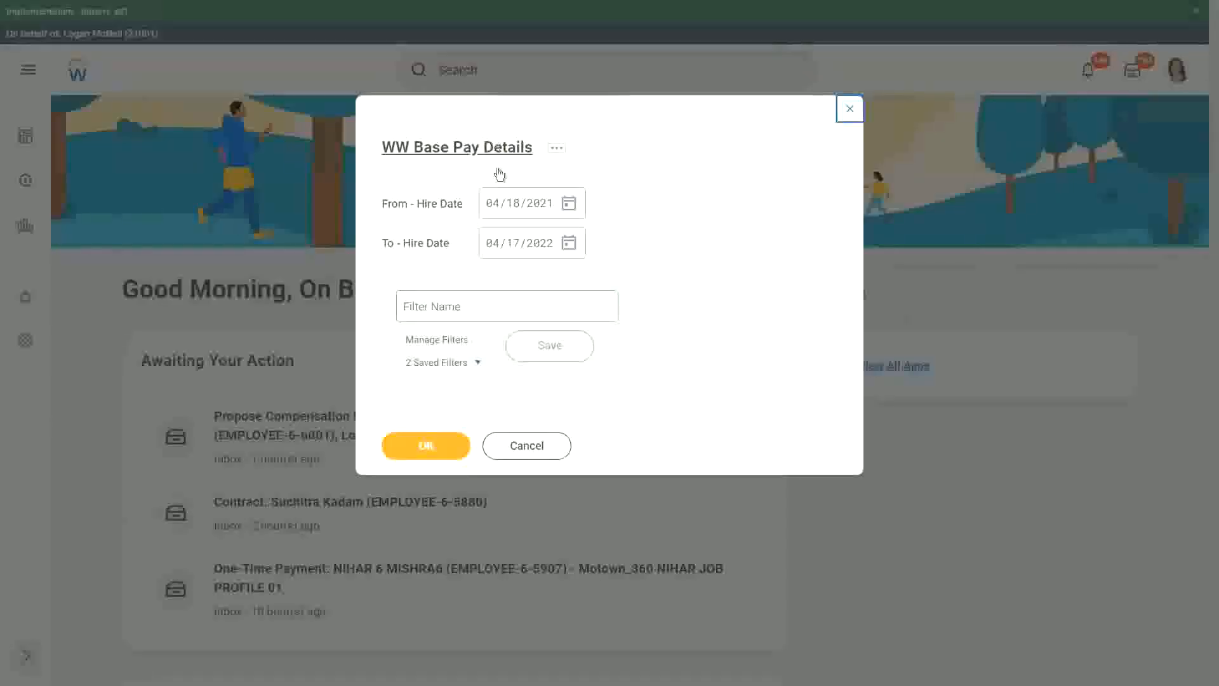
left_click(392, 437)
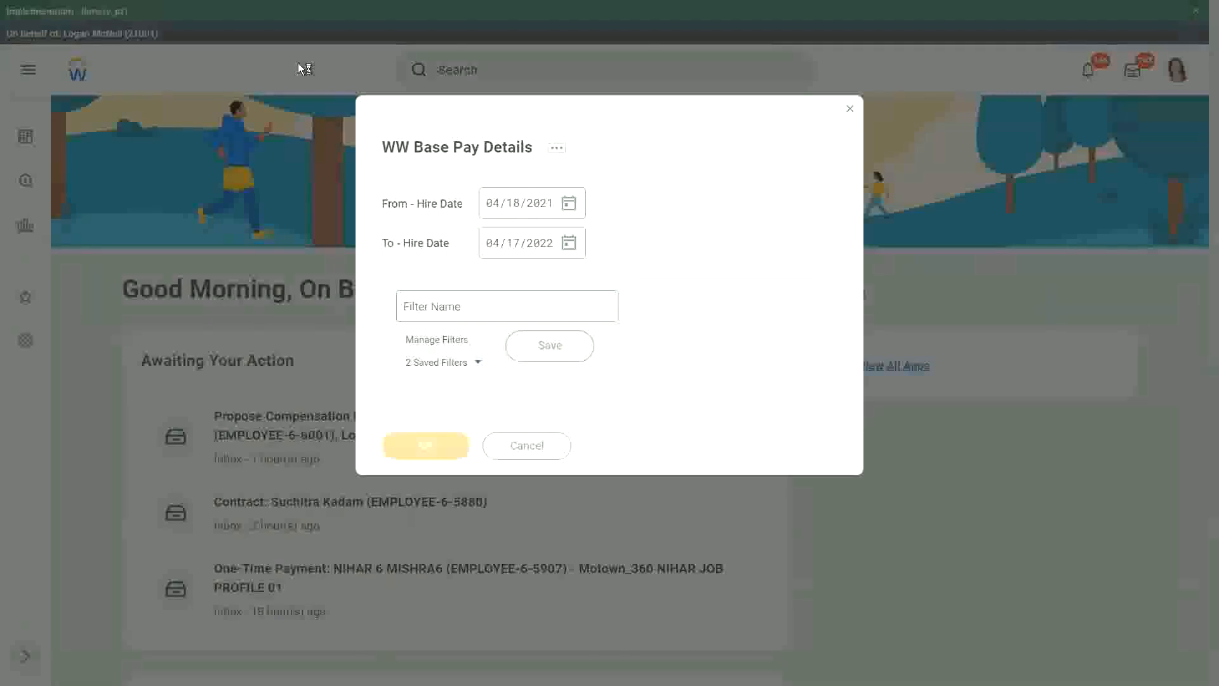
left_click(839, 113)
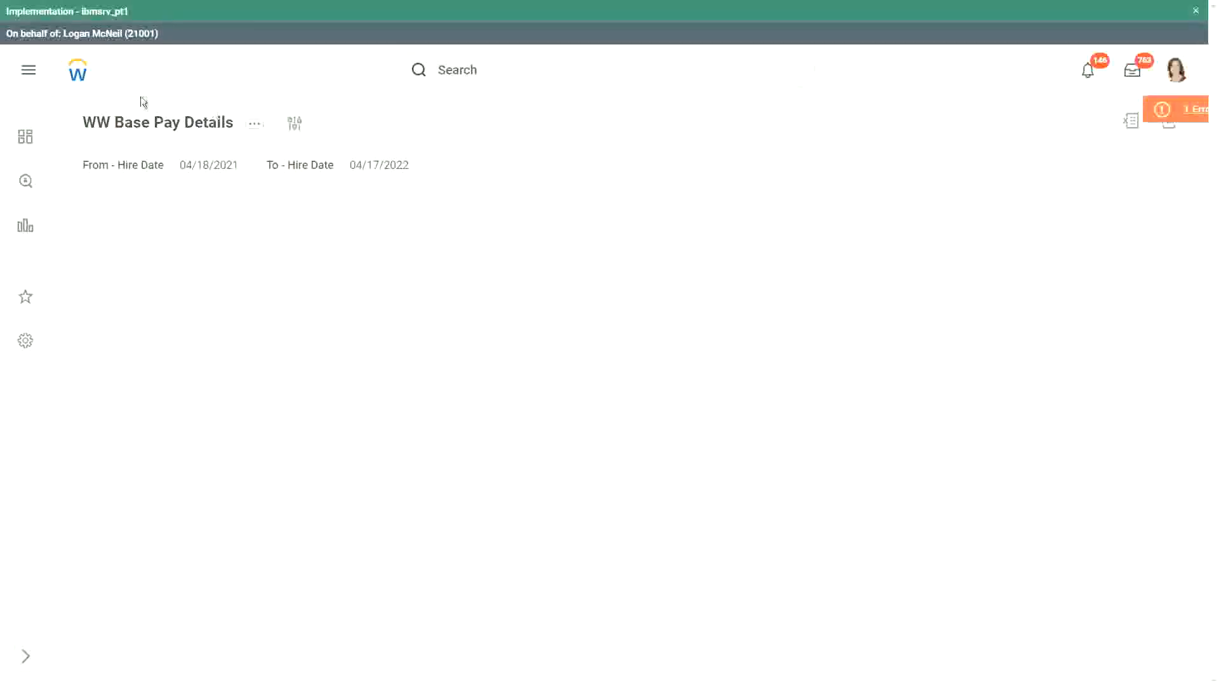
left_click(78, 76)
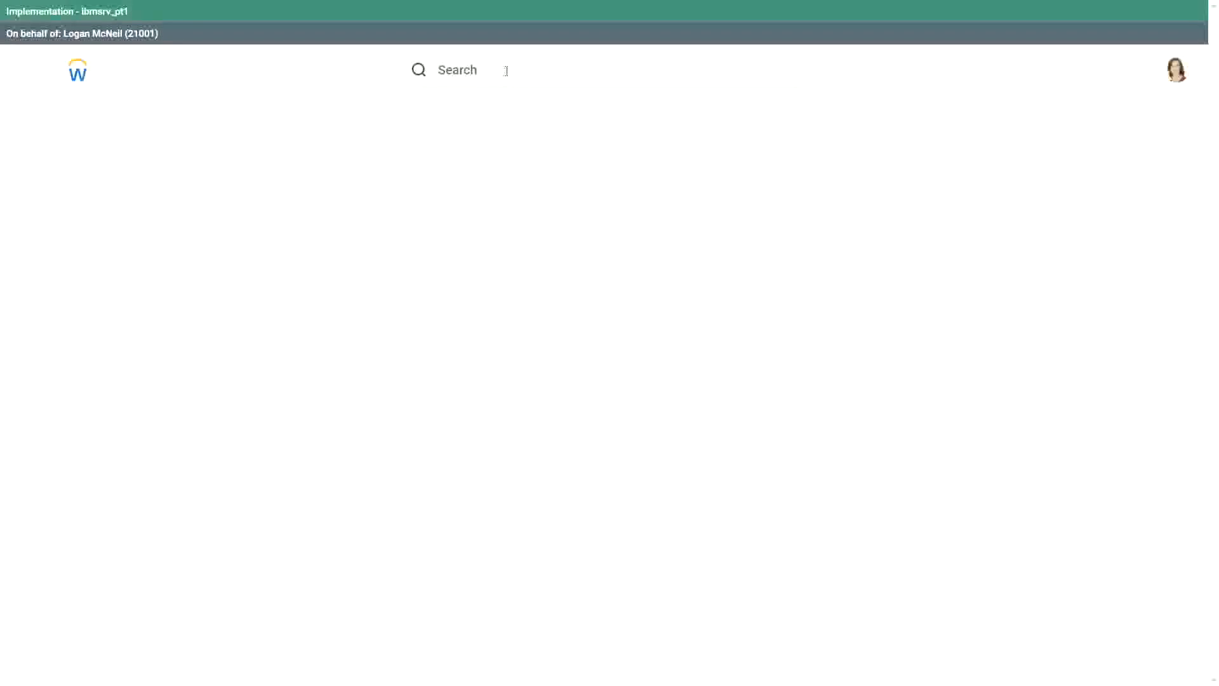
- Search for "rd: ww base pay" and open the WW Base Pay Details report definition
left_click(506, 70)
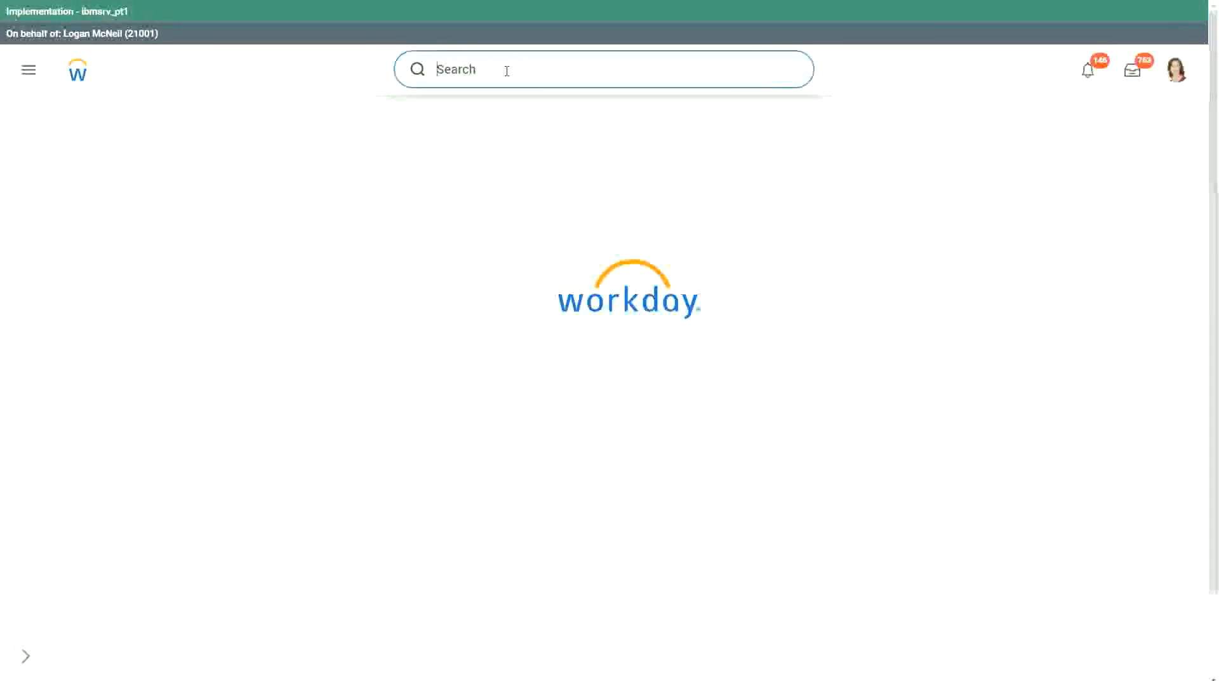
type("rd: ww")
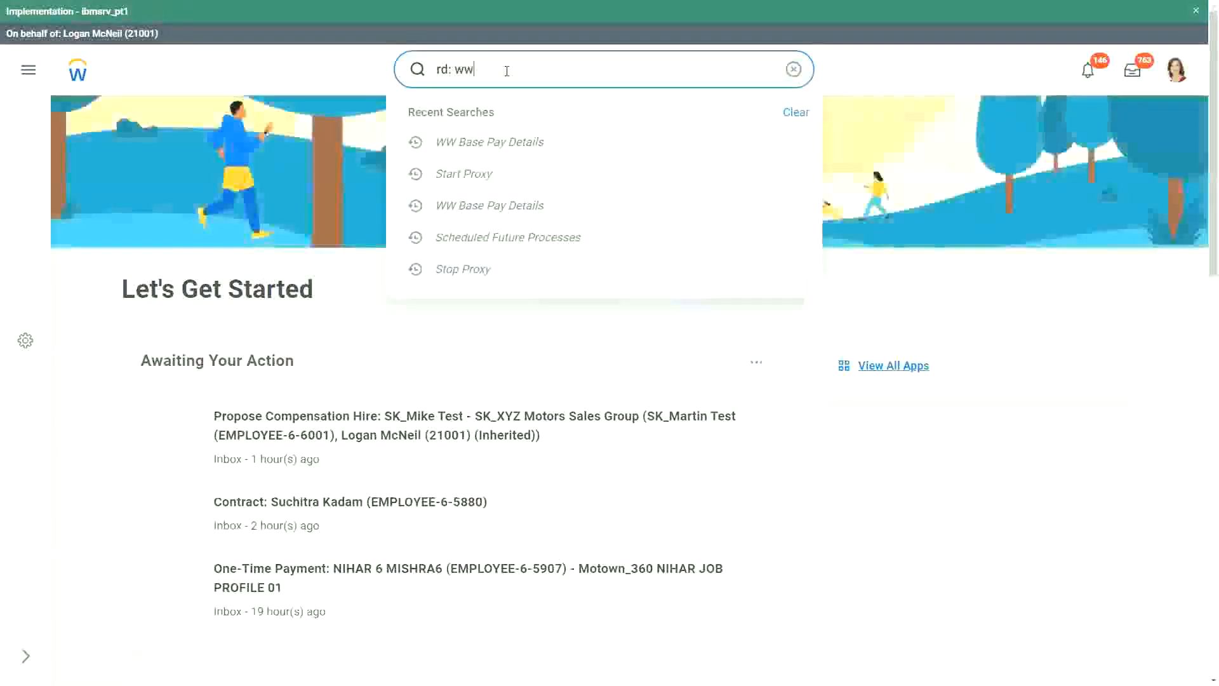
type(" bas")
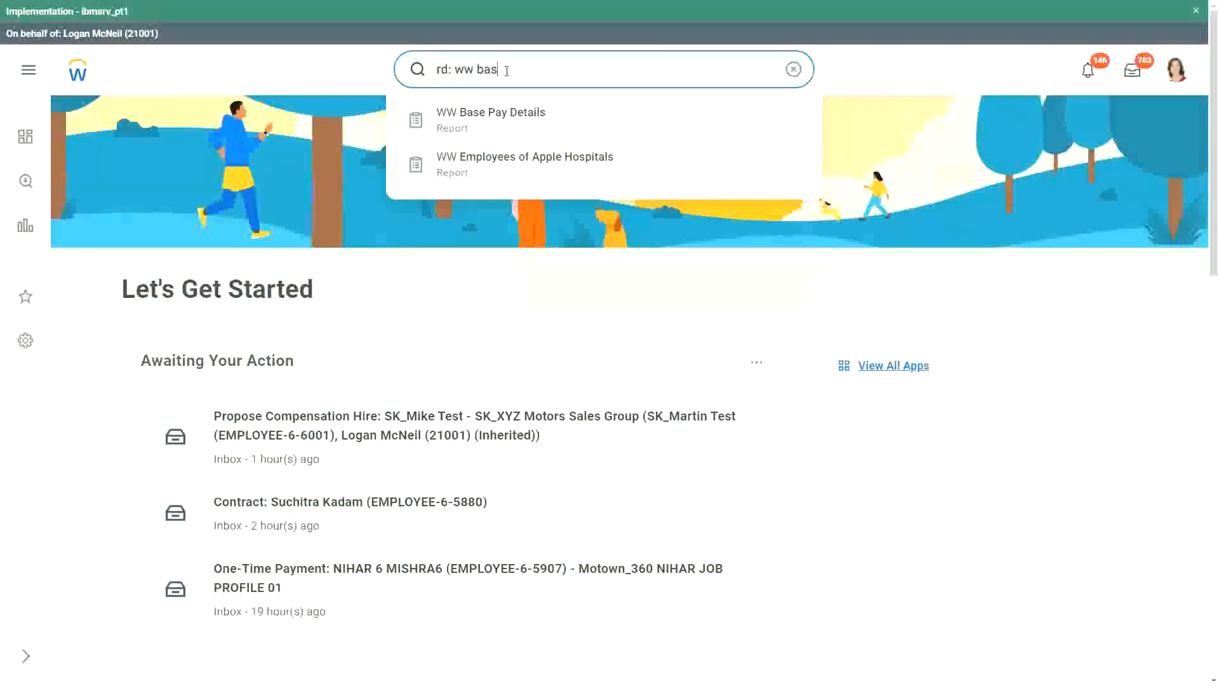
type("e pay")
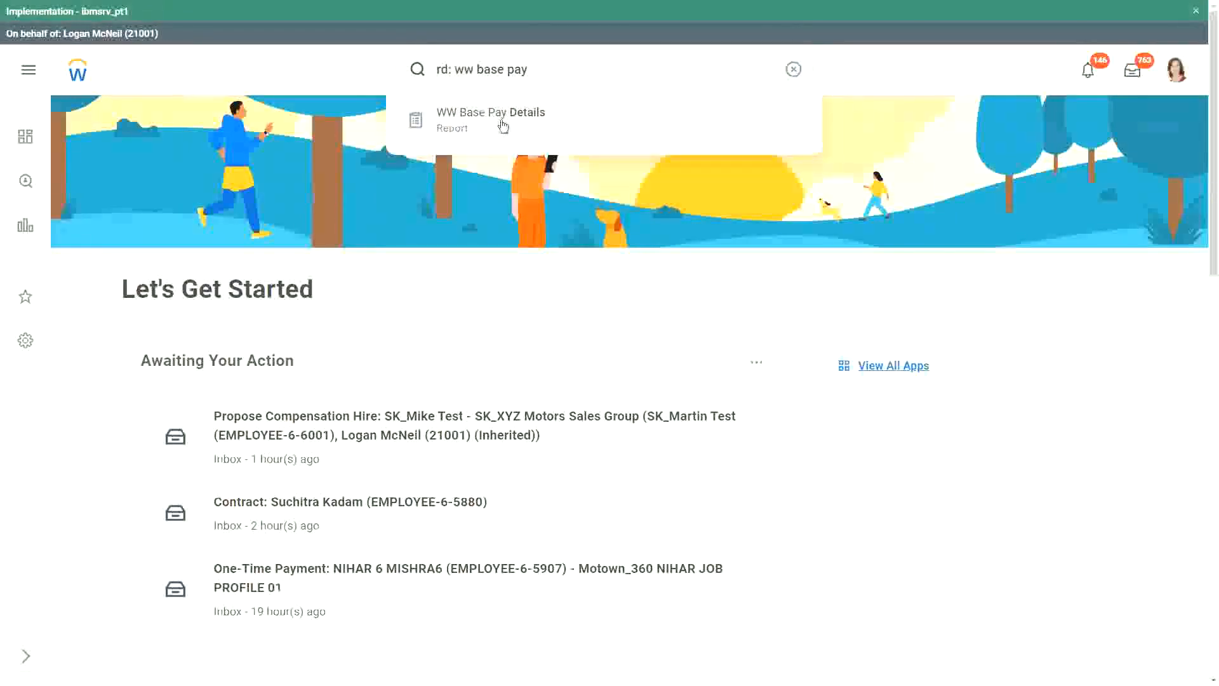
left_click(503, 126)
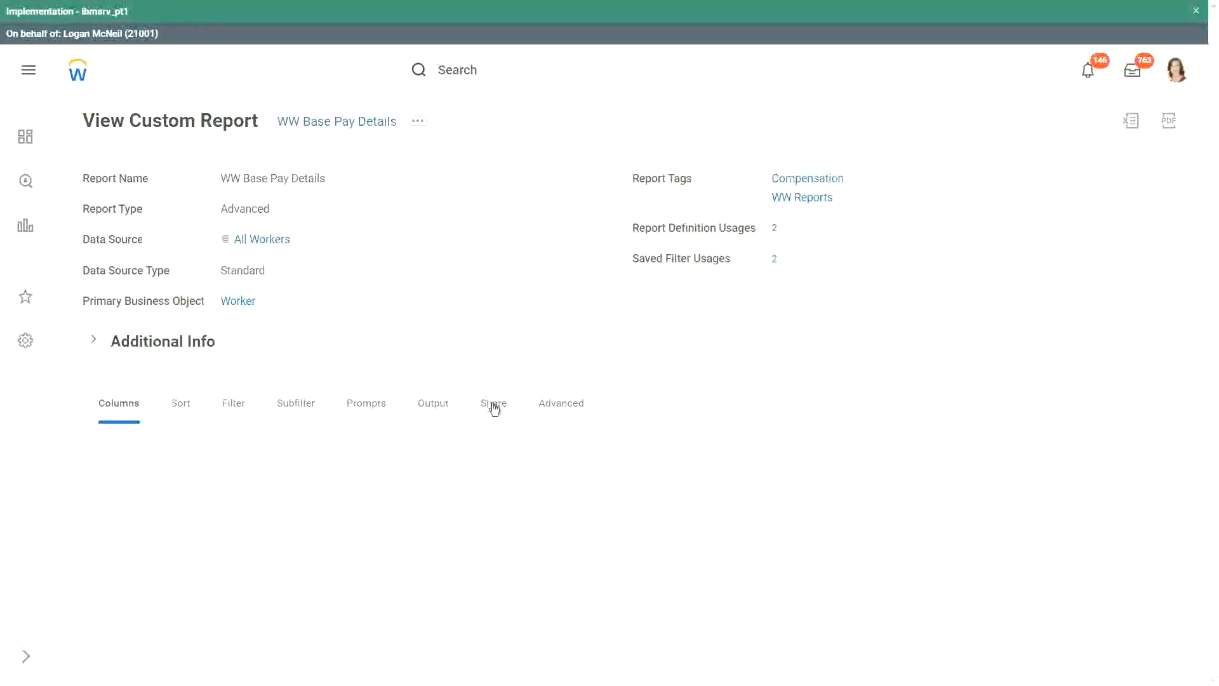
- Check the authorized groups, authorized users and report owner in the report definition's sharing settings
left_click(494, 404)
scroll(506, 350, "down", 1)
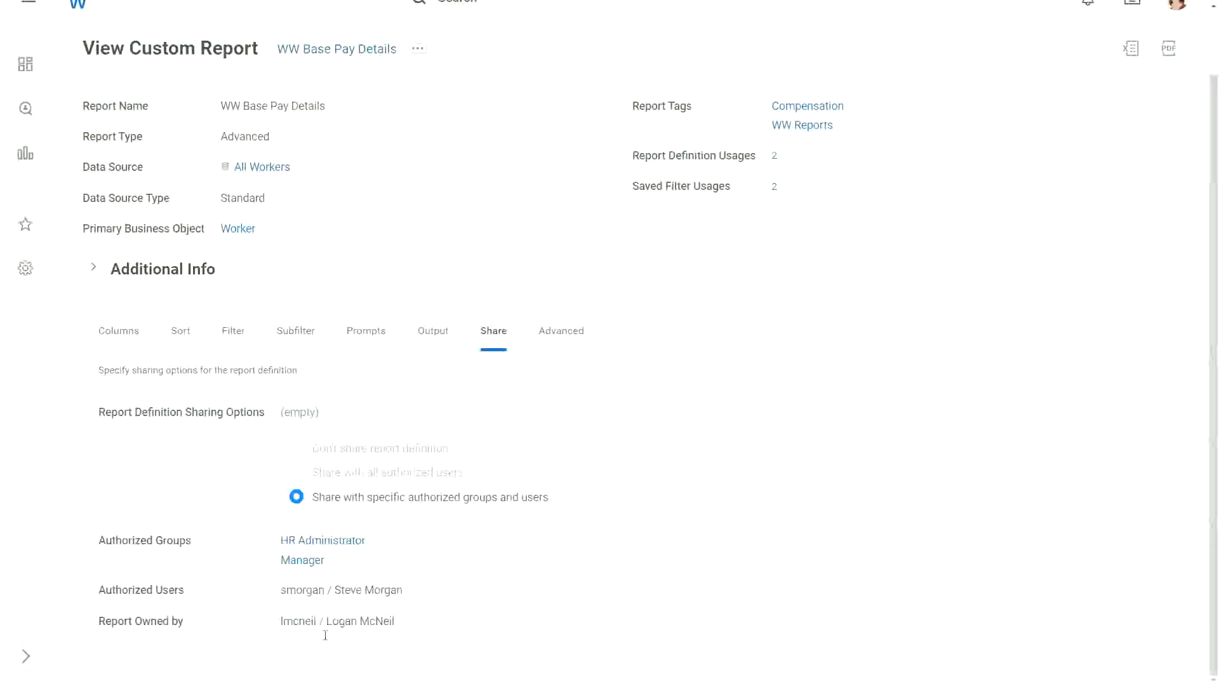
left_click_drag(283, 620, 395, 627)
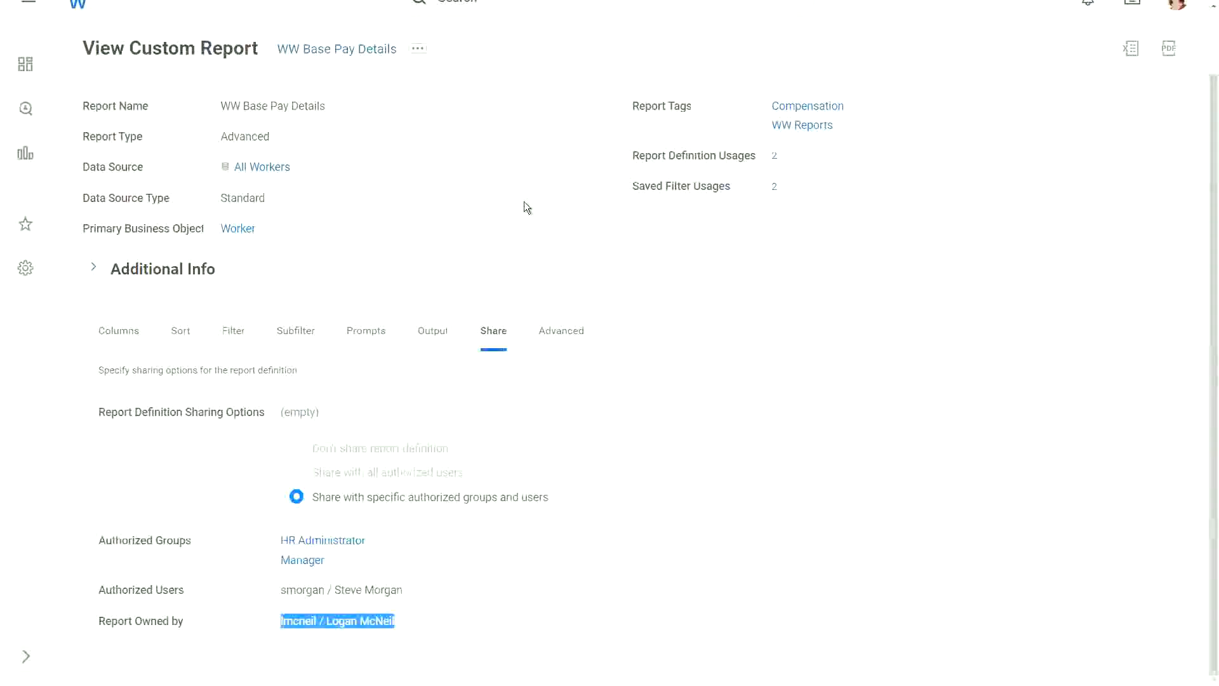
left_click(417, 462)
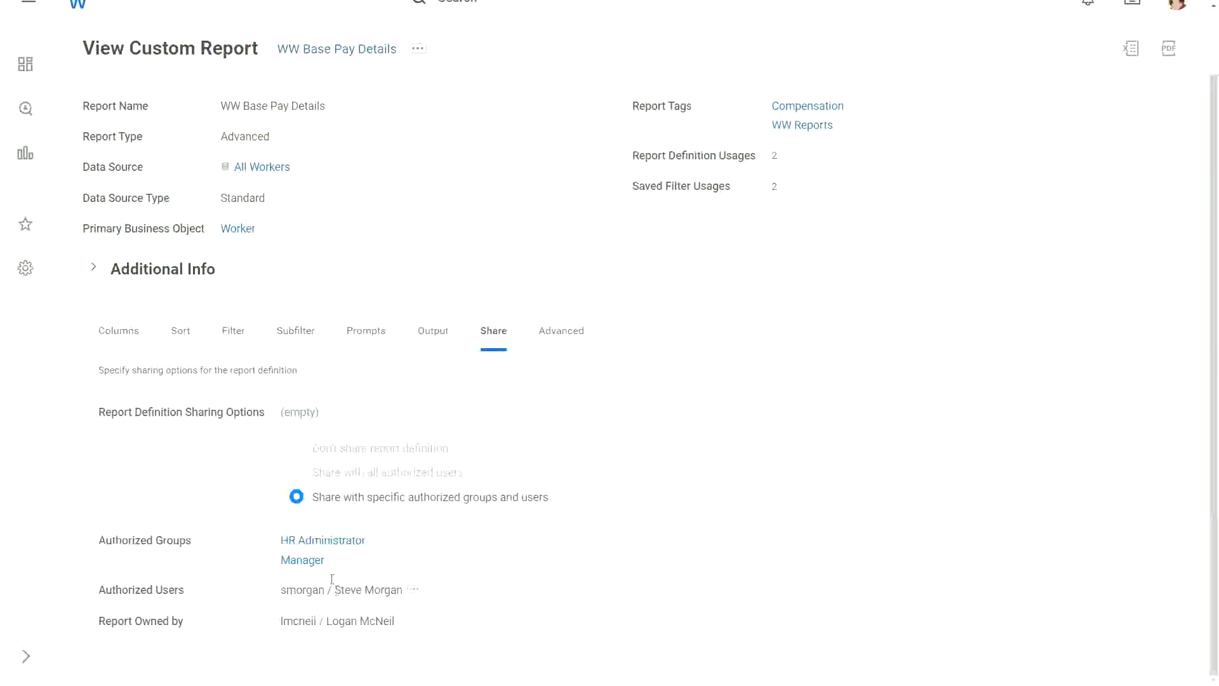
- Transfer ownership of WW Base Pay Details, entering the authorized user's full name as New Owner
left_click(416, 51)
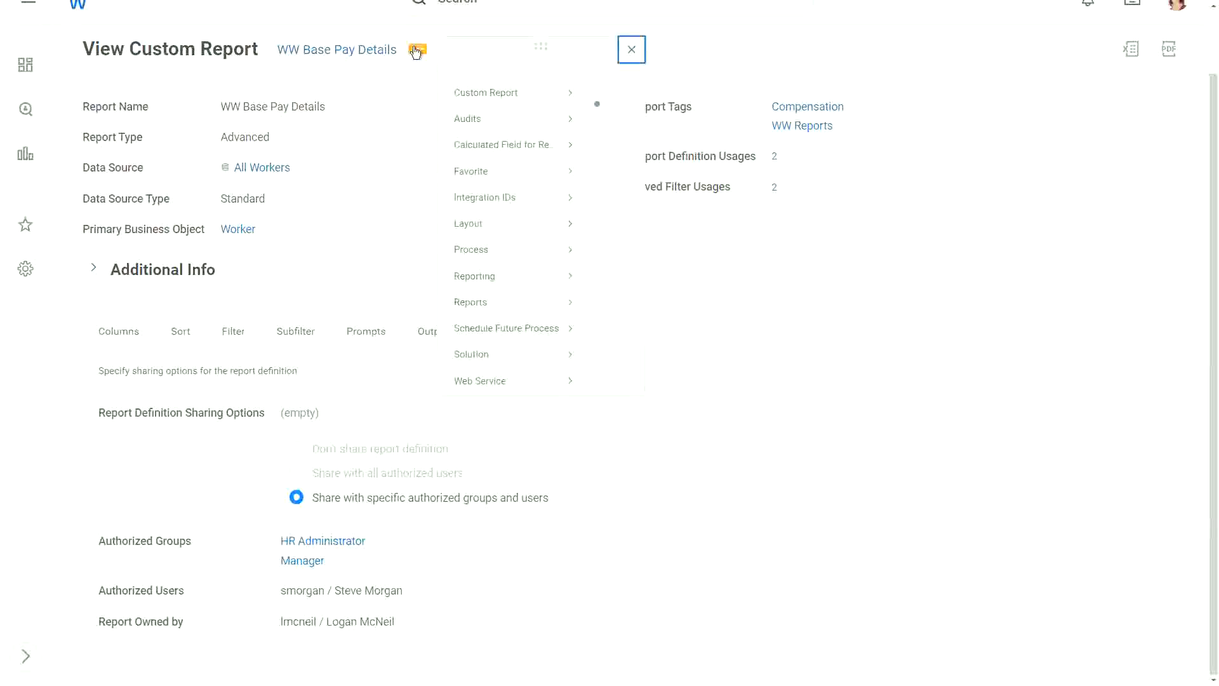
mouse_move(471, 116)
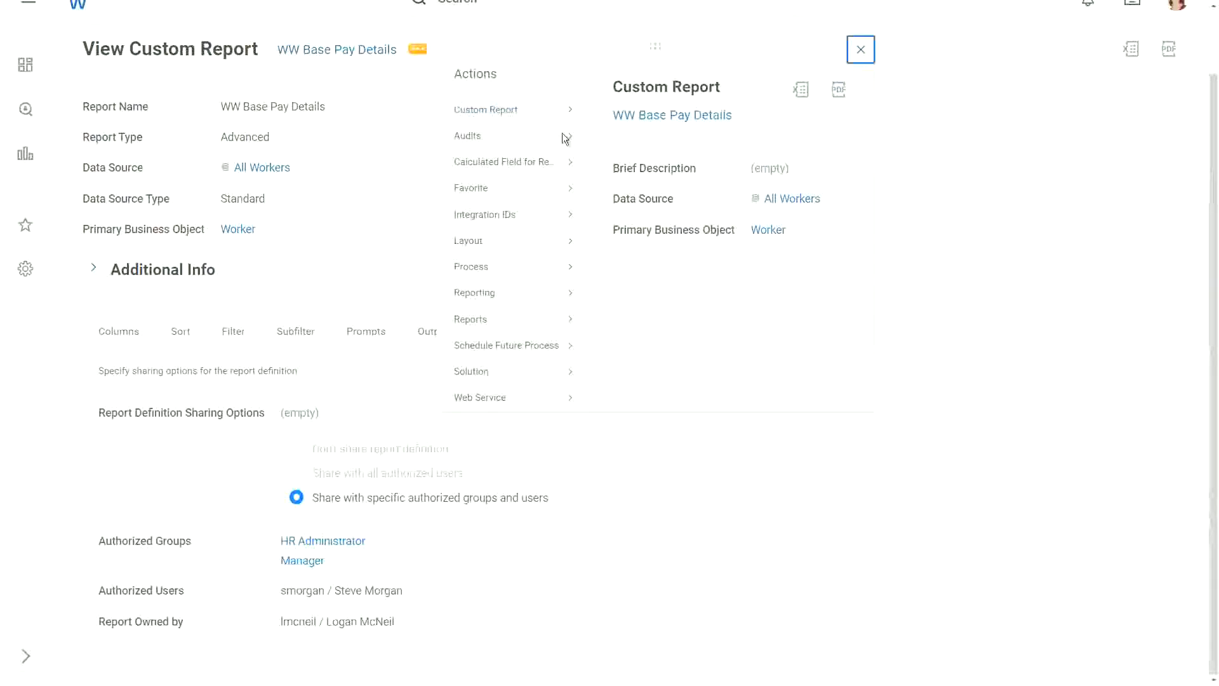
mouse_move(541, 113)
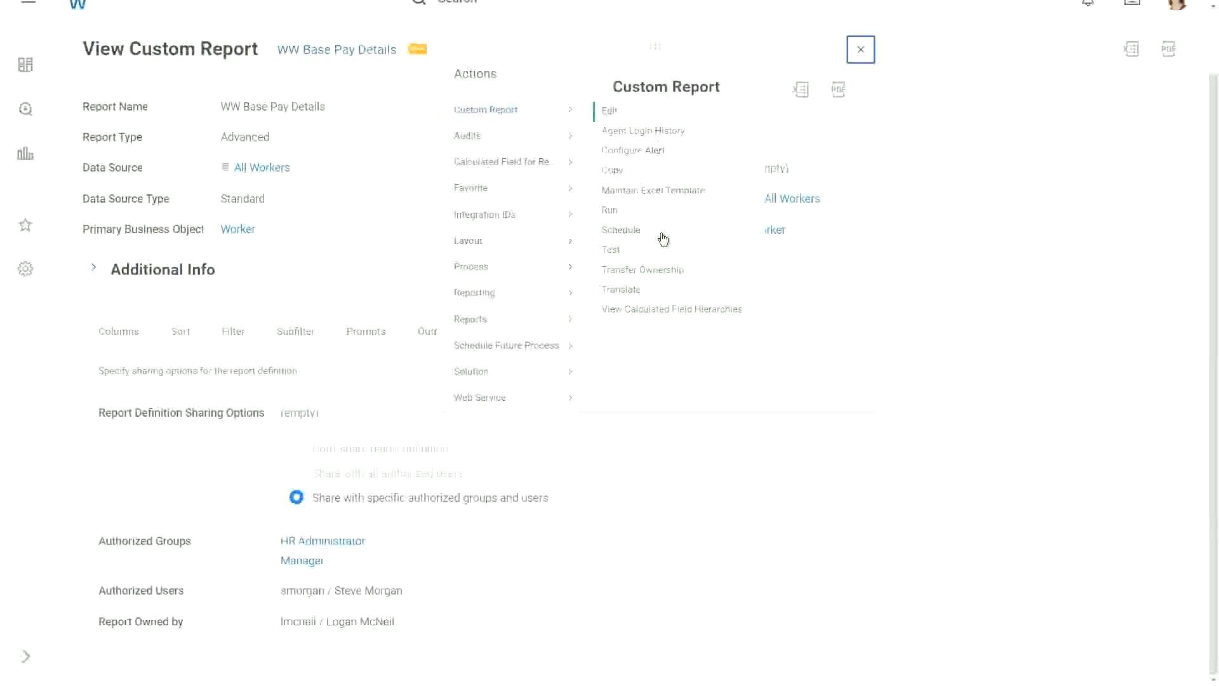
left_click(665, 269)
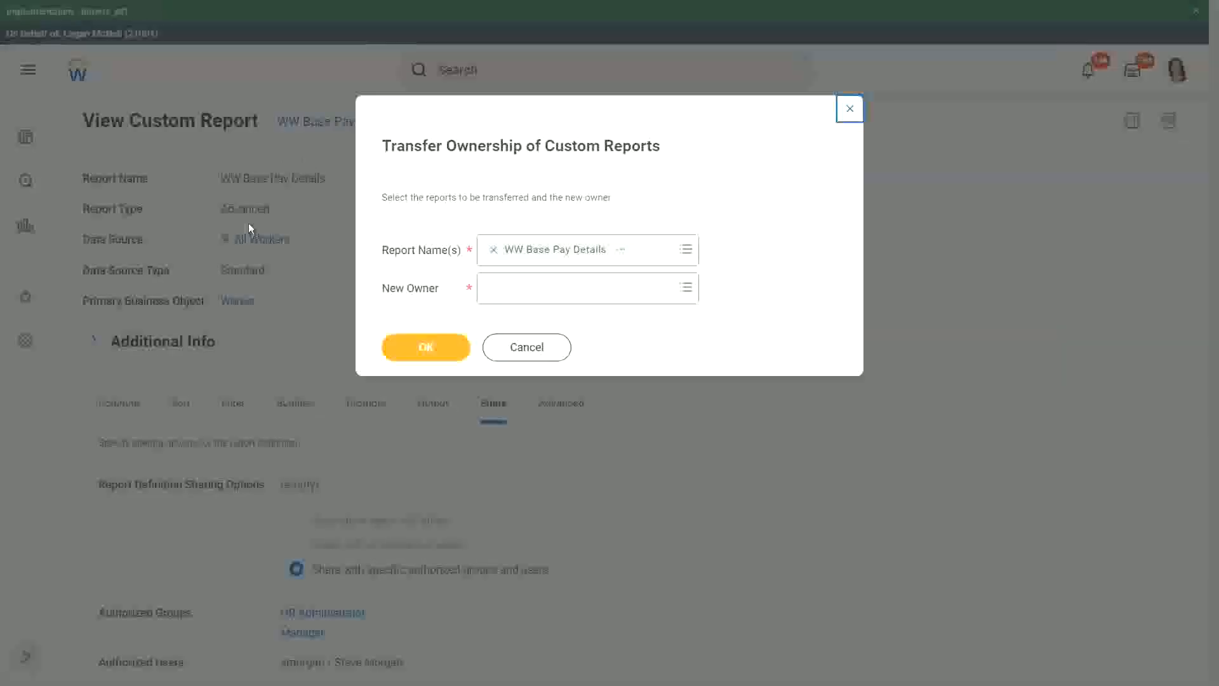
left_click(520, 296)
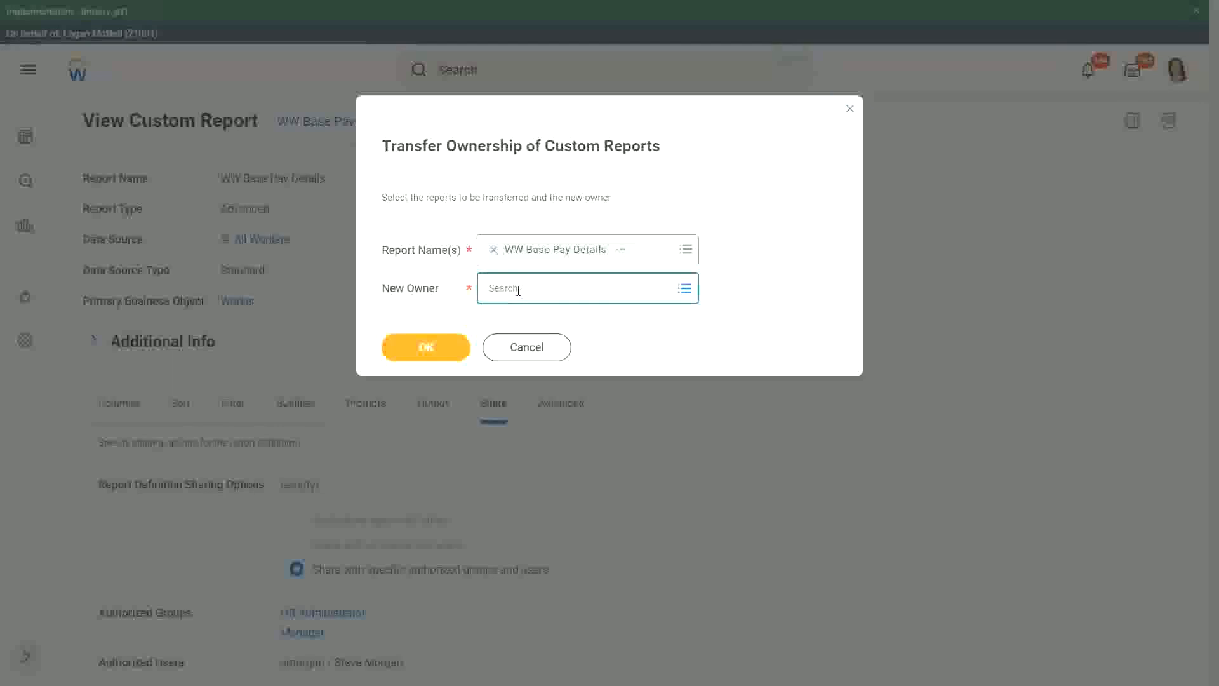
type("steve morgan")
key("Return")
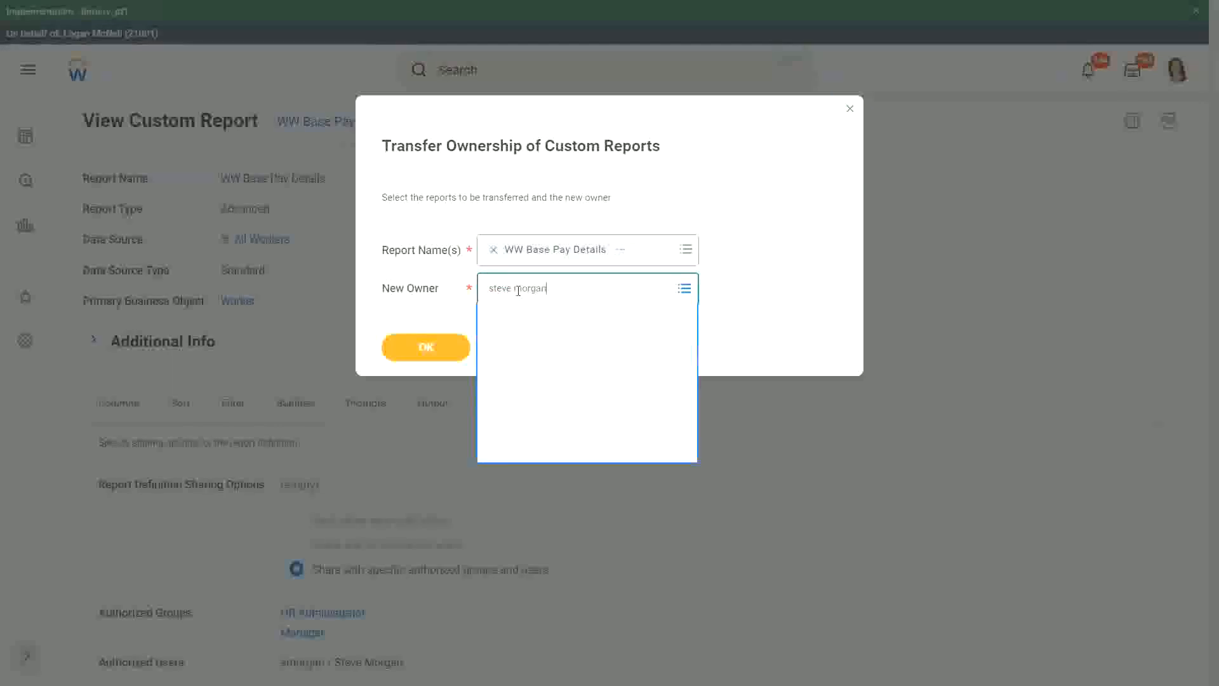
left_click(428, 346)
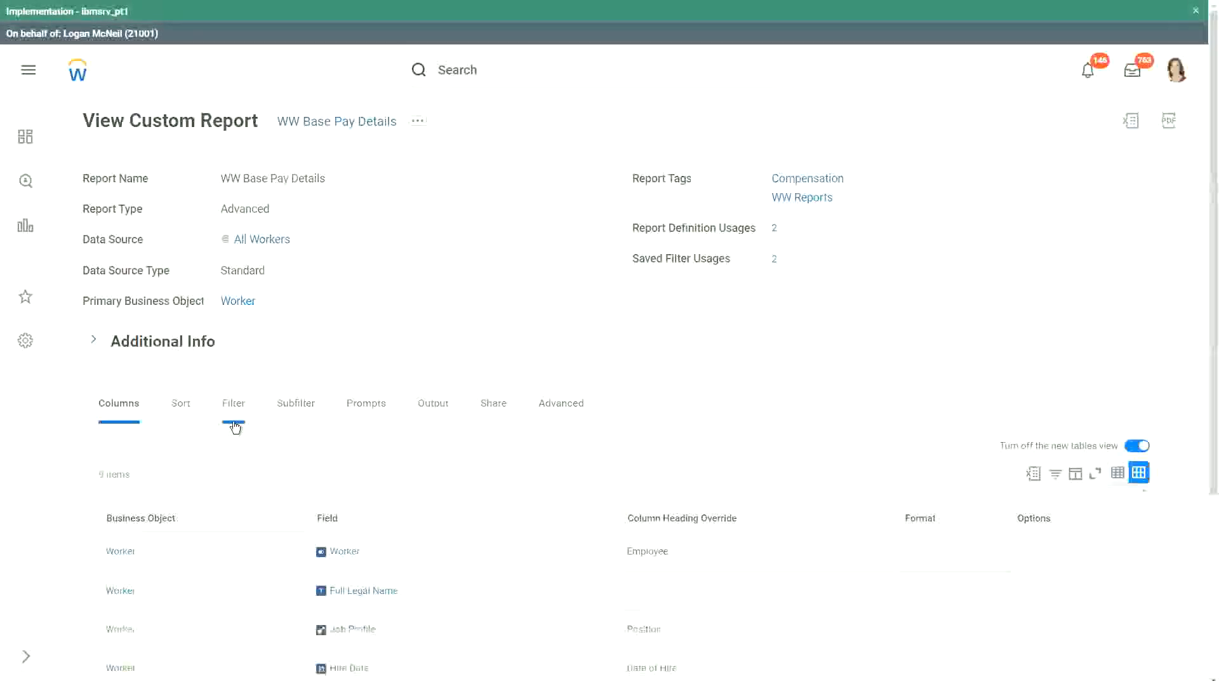
- Check Report Owned by in the sharing settings of the transferred report
scroll(505, 329, "down", 1)
left_click(505, 330)
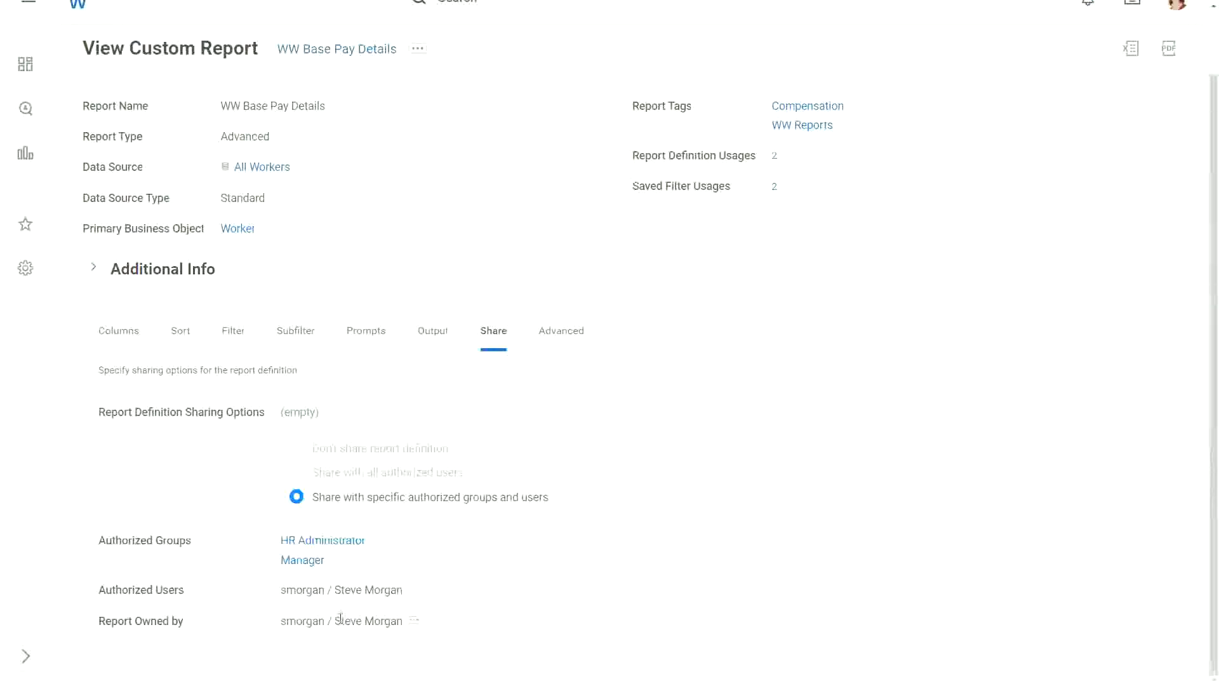
left_click_drag(334, 621, 407, 621)
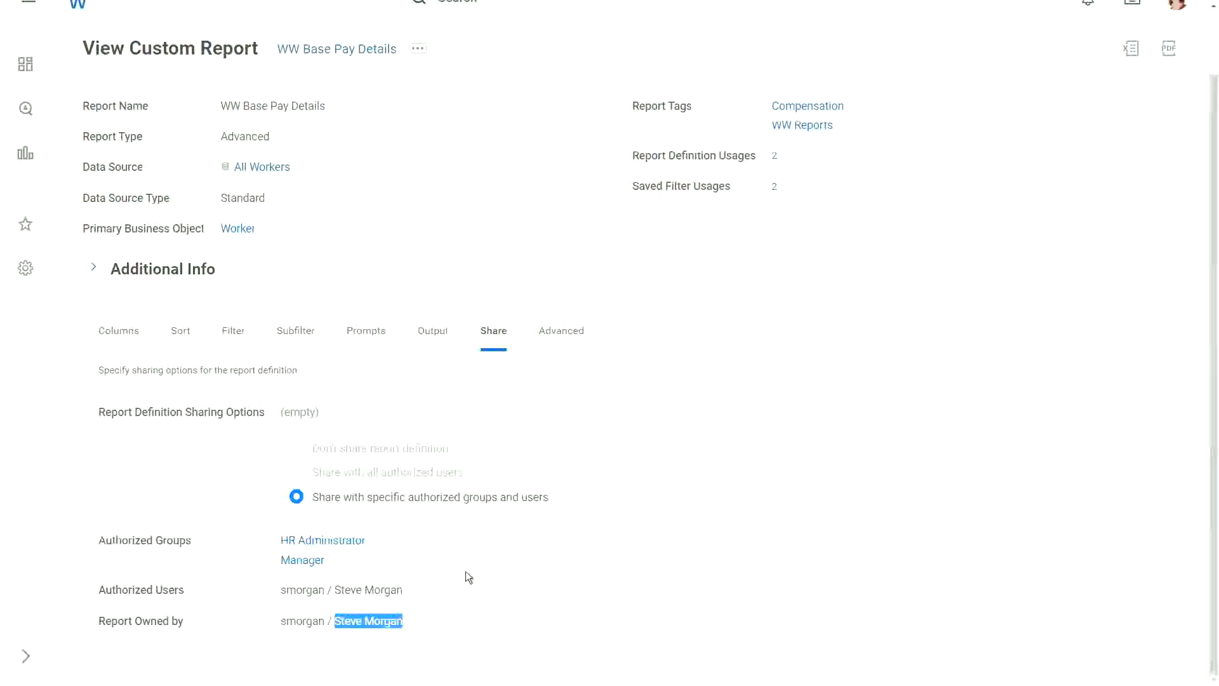
left_click(519, 224)
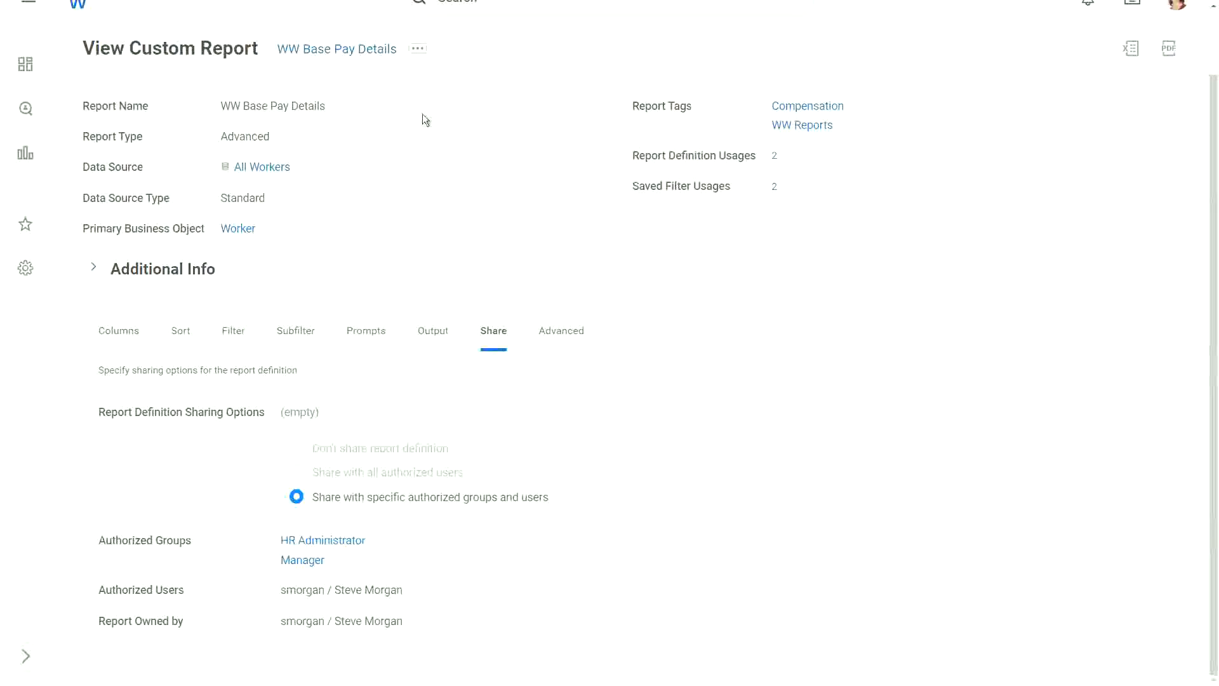
- Examine the Custom Report actions offered for WW Base Pay Details and compare them with its current ownership
left_click(417, 54)
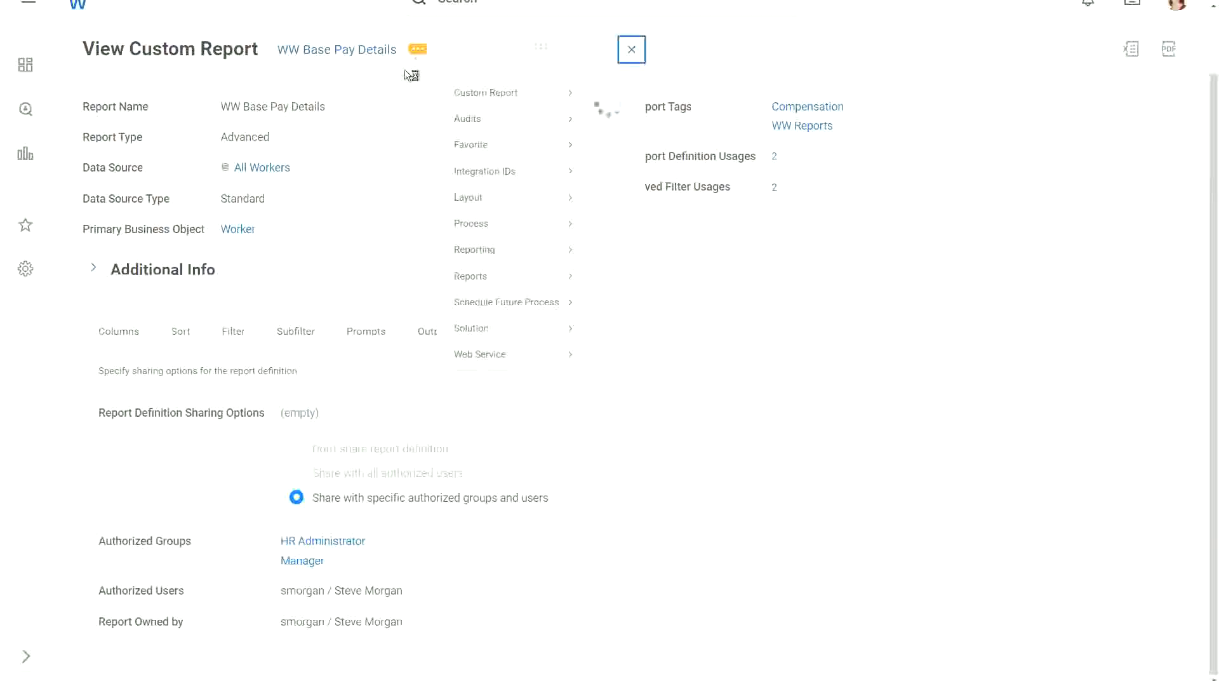
mouse_move(487, 114)
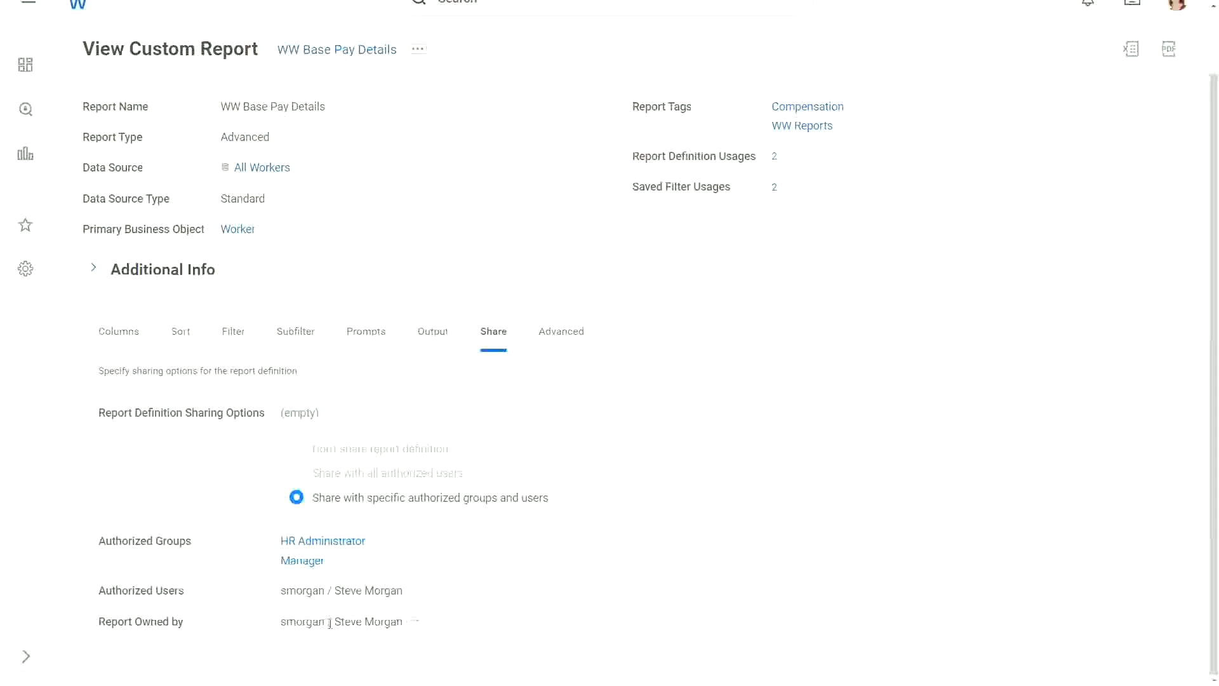
left_click_drag(334, 621, 403, 622)
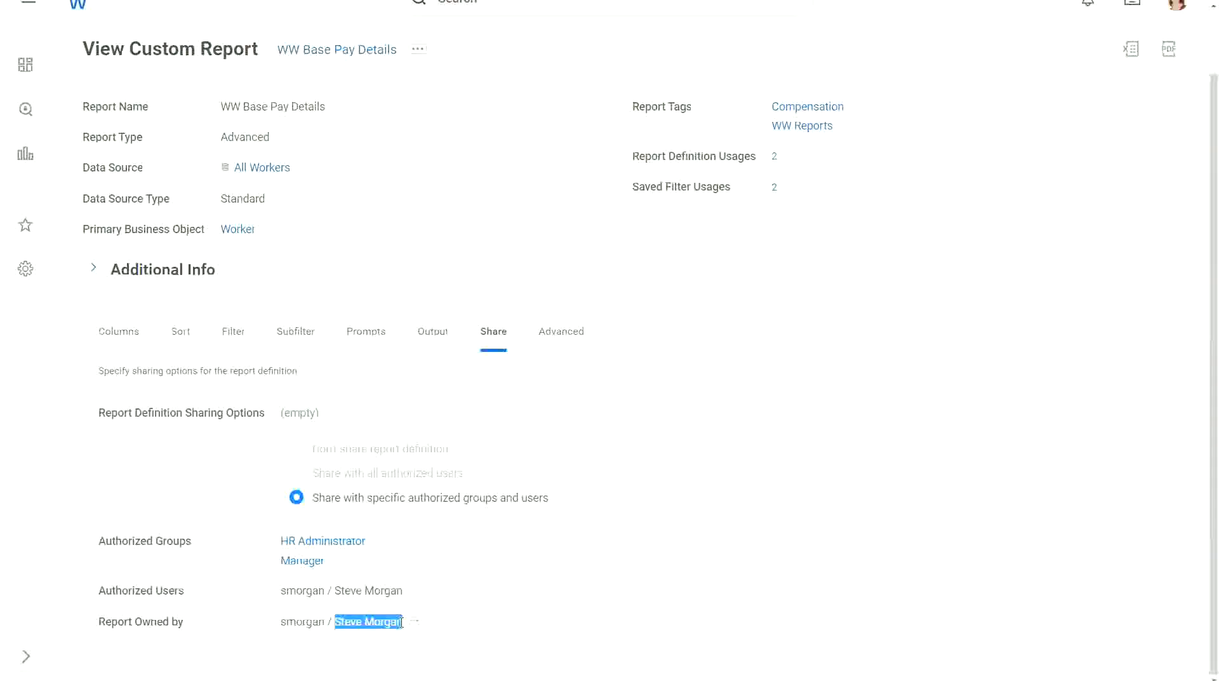
left_click(512, 244)
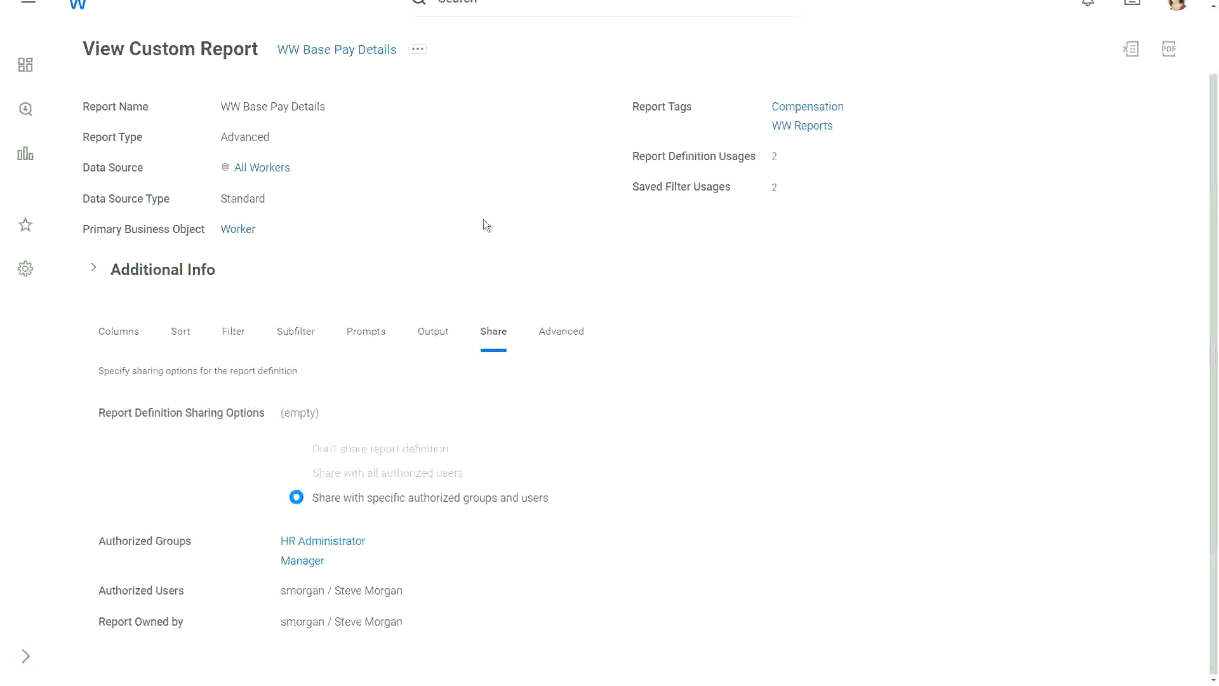
scroll(497, 207, "up", 1)
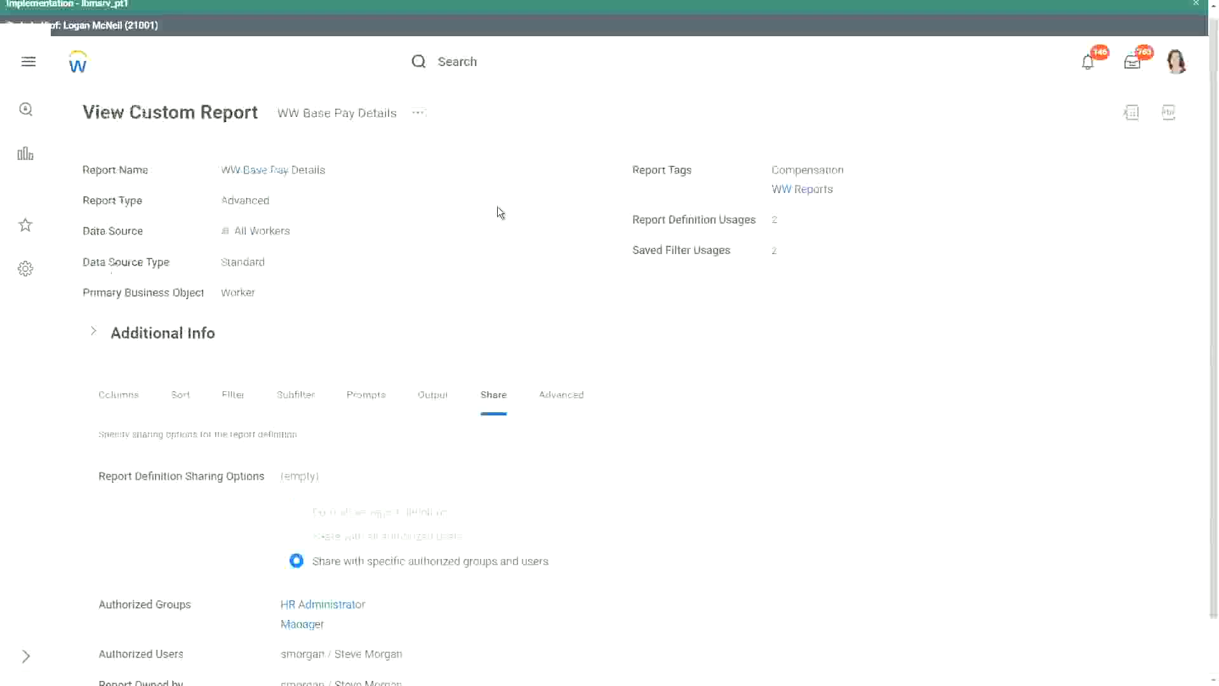
- Search for "transfer owner" and start the Transfer Ownership of Custom Reports task
left_click(485, 63)
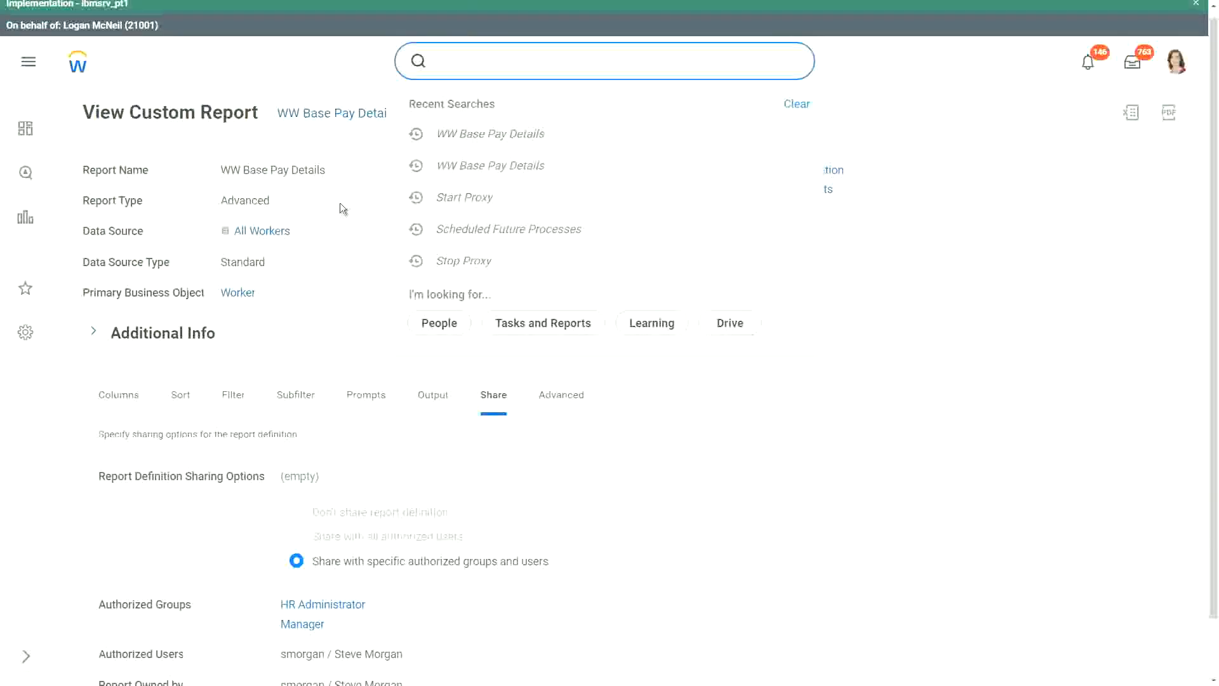
left_click(338, 267)
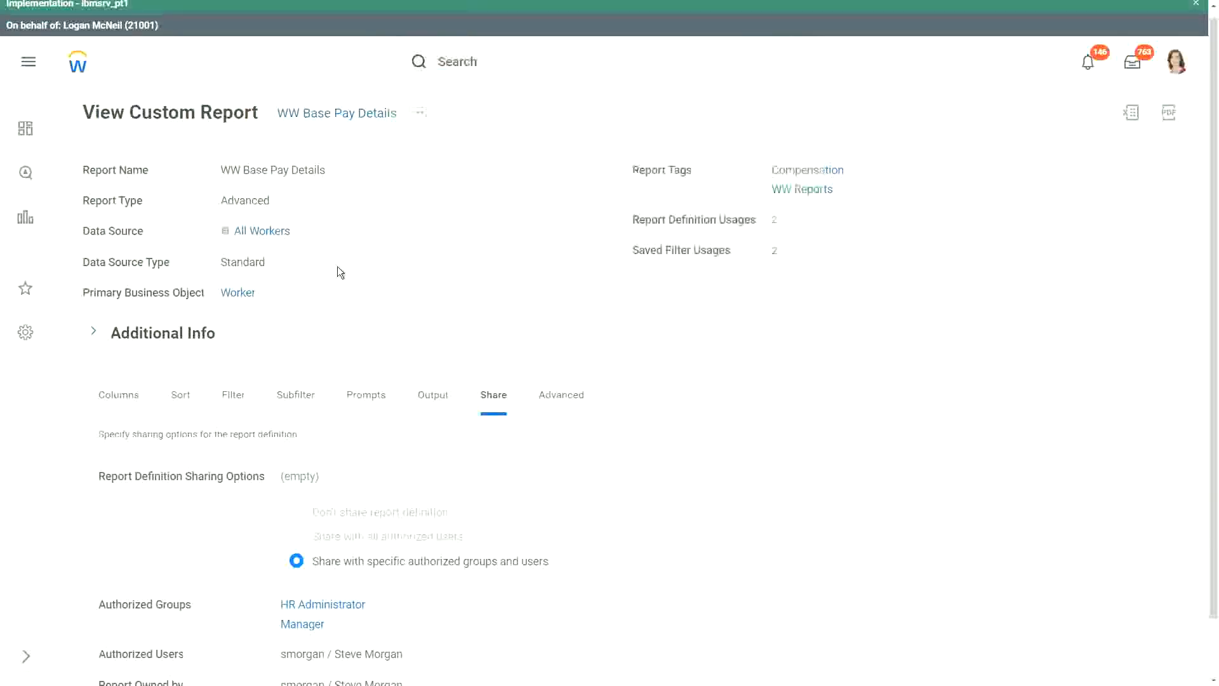
left_click(512, 62)
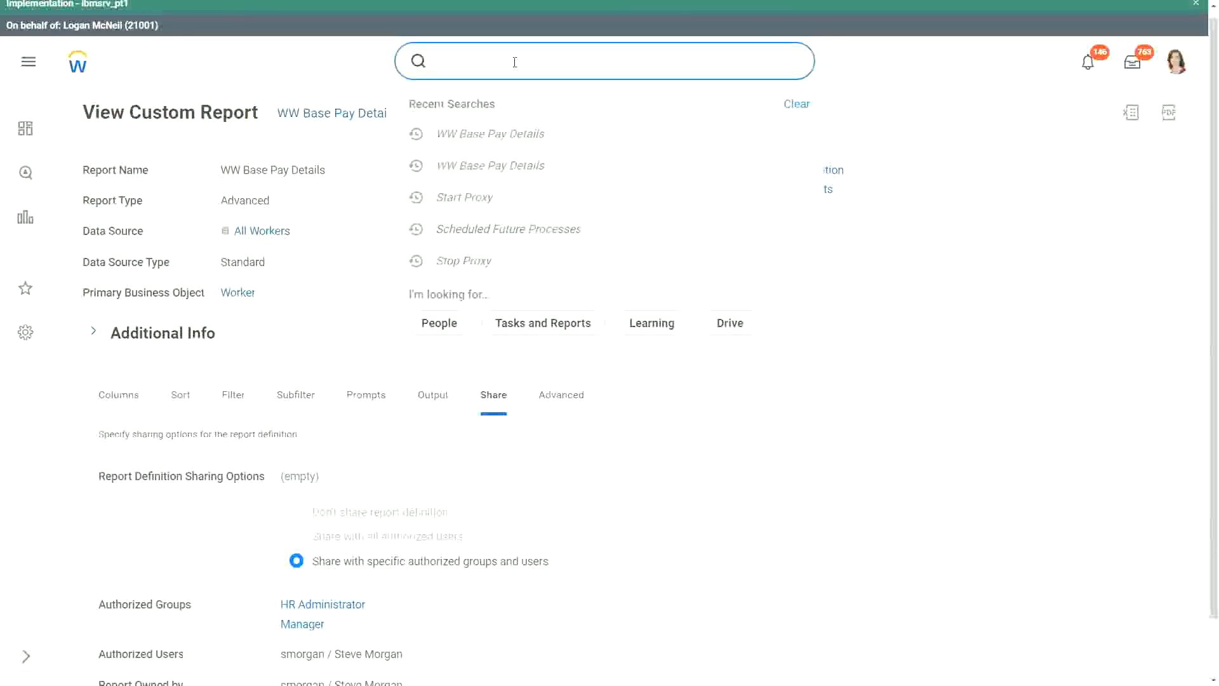
type("transfer owner")
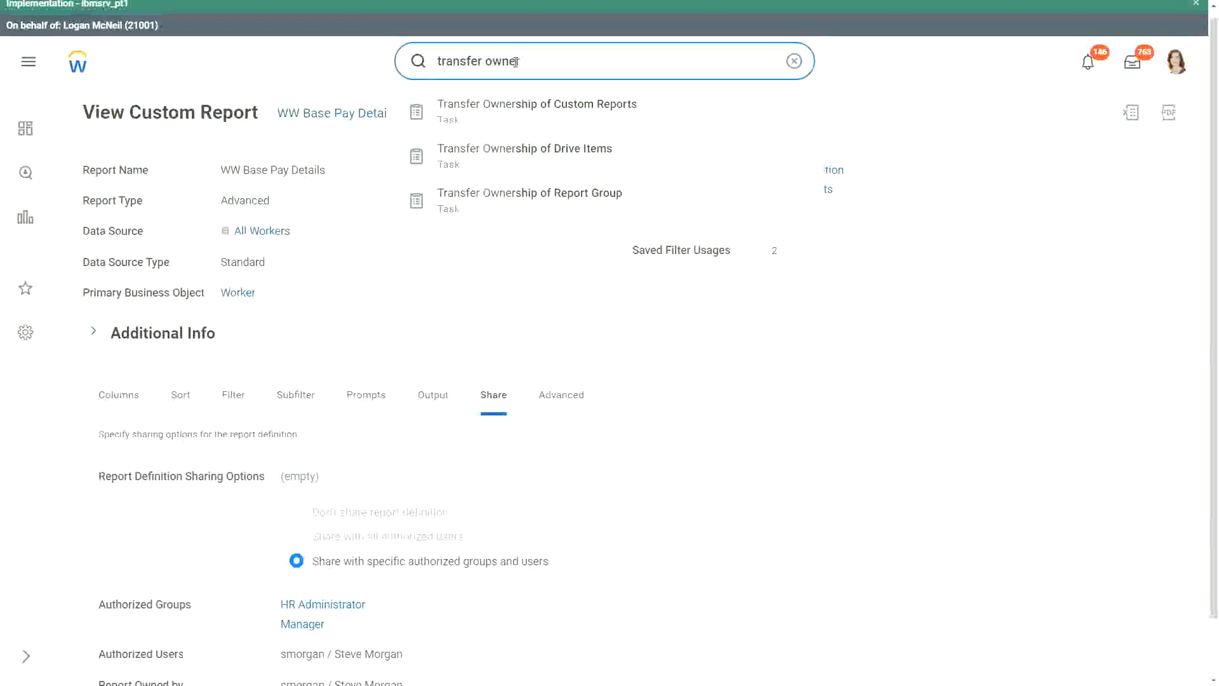
left_click(563, 108)
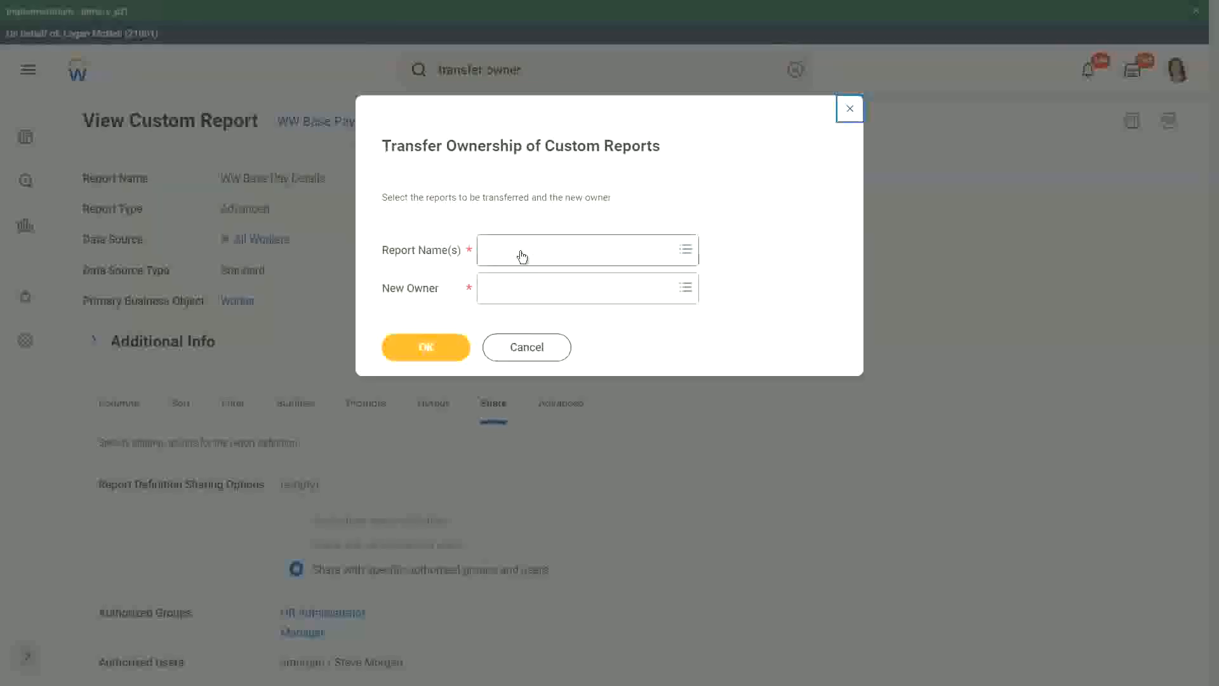
- Transfer ownership of WW Base Pay Details, choosing the currently proxied user's account as New Owner, and submit the task
left_click(520, 254)
type("ww base pay")
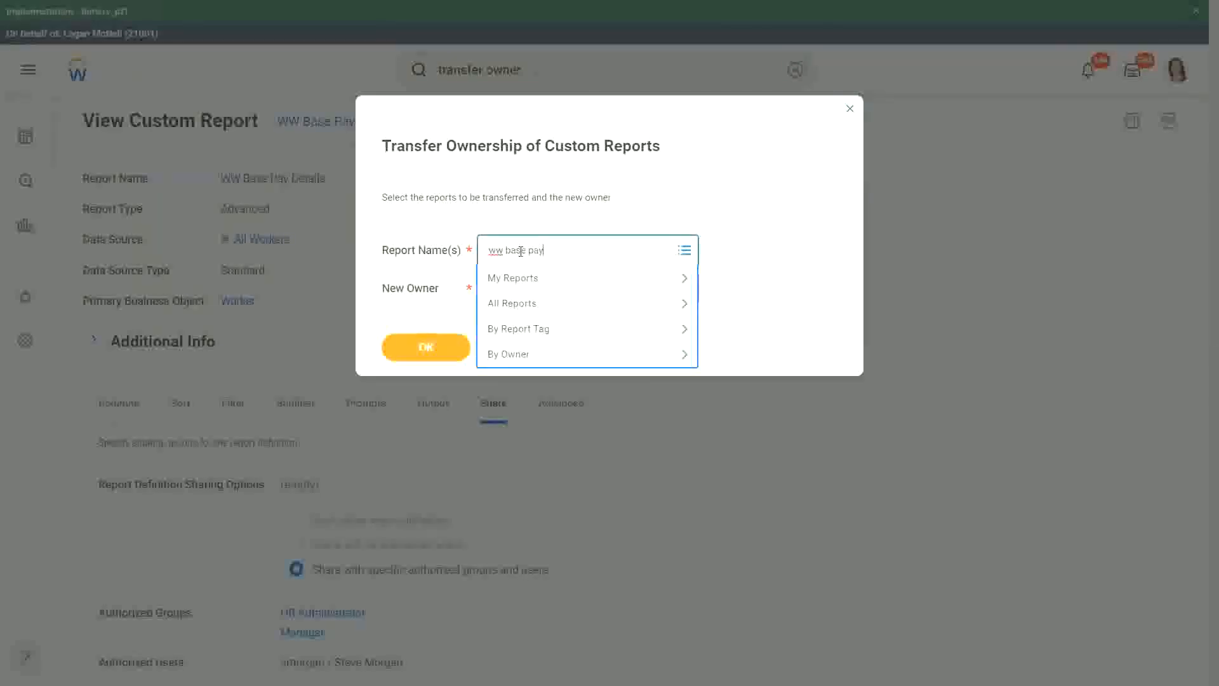
key("Return")
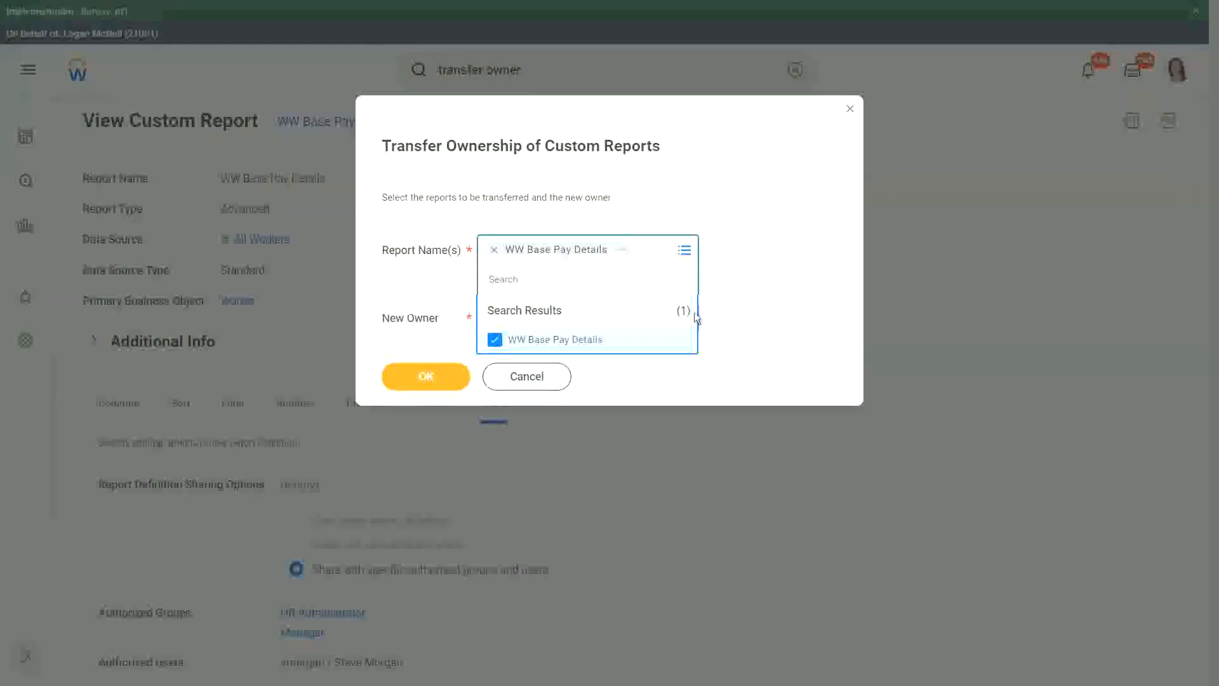
left_click(717, 296)
left_click(512, 292)
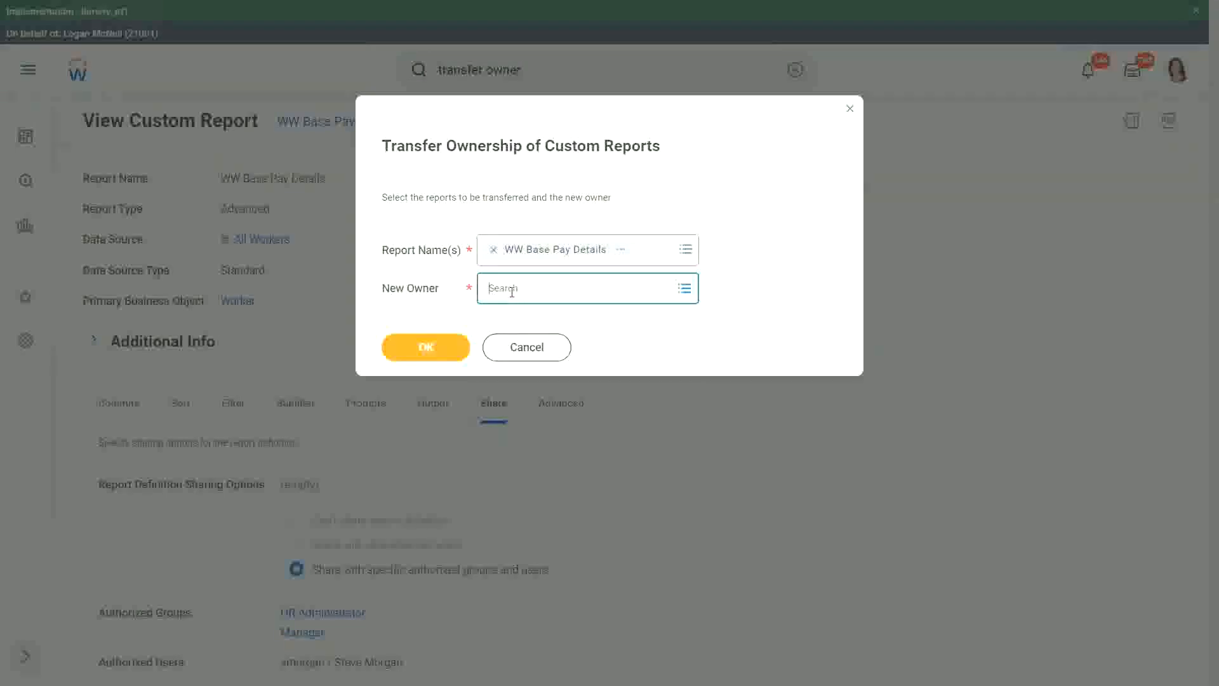
type("lmcneil")
key("Return")
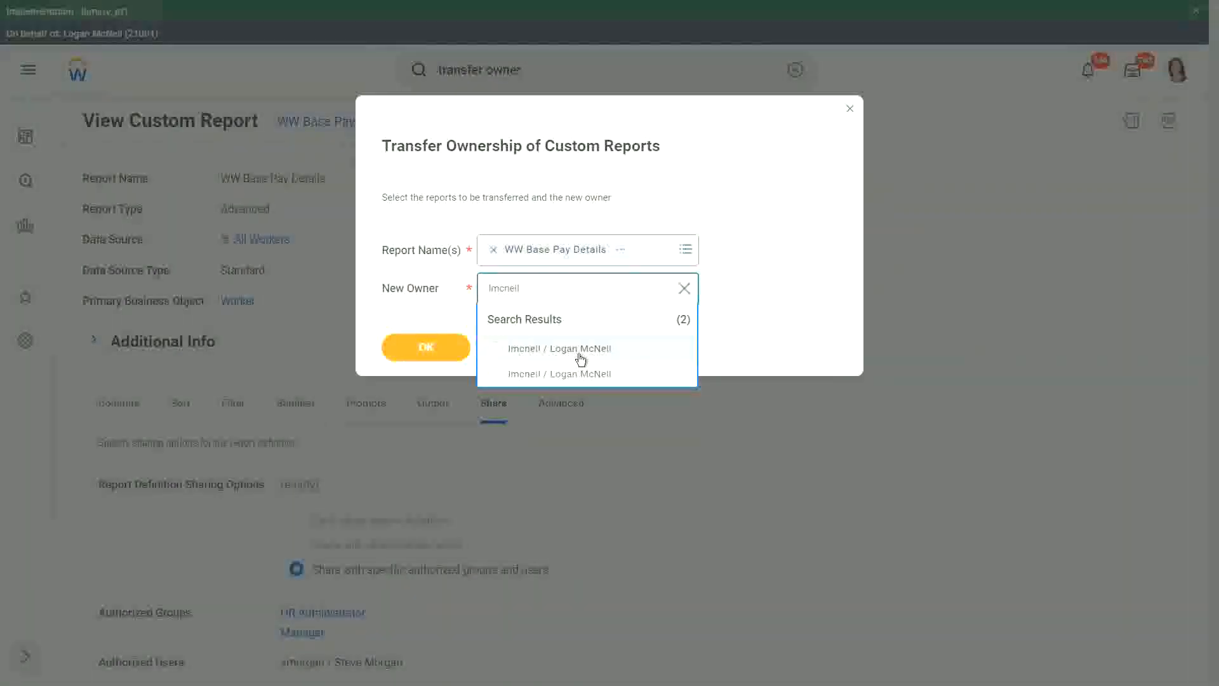
left_click(569, 349)
left_click(424, 348)
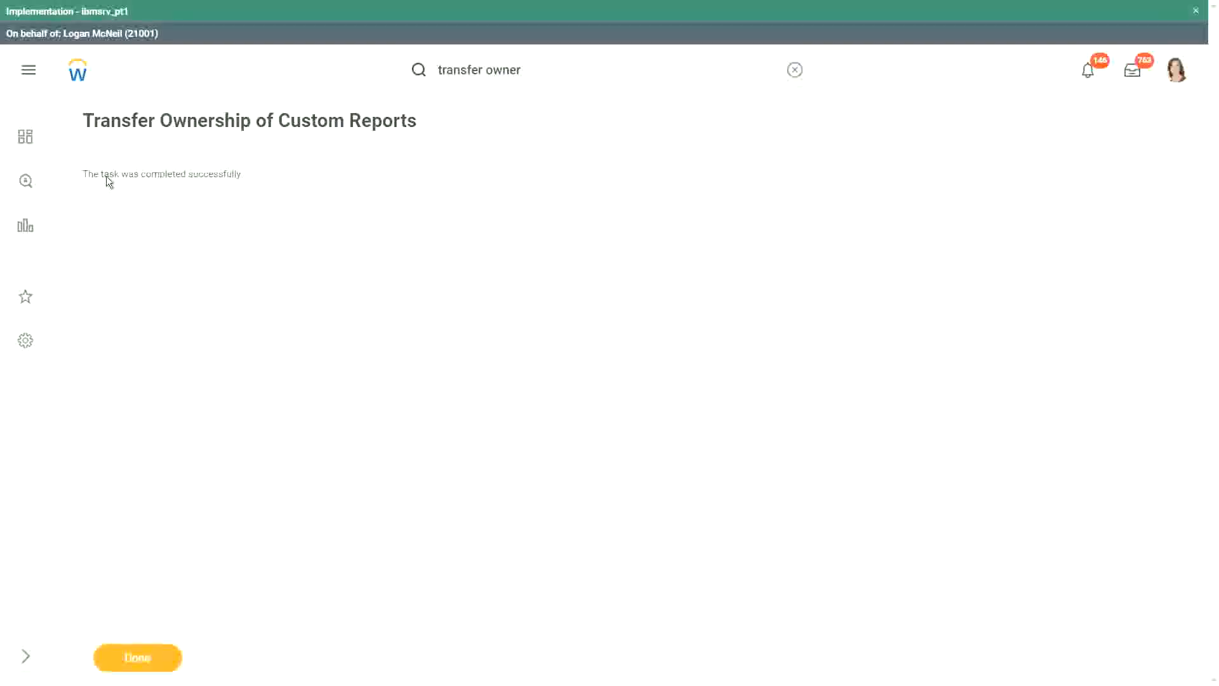
left_click_drag(106, 176, 232, 177)
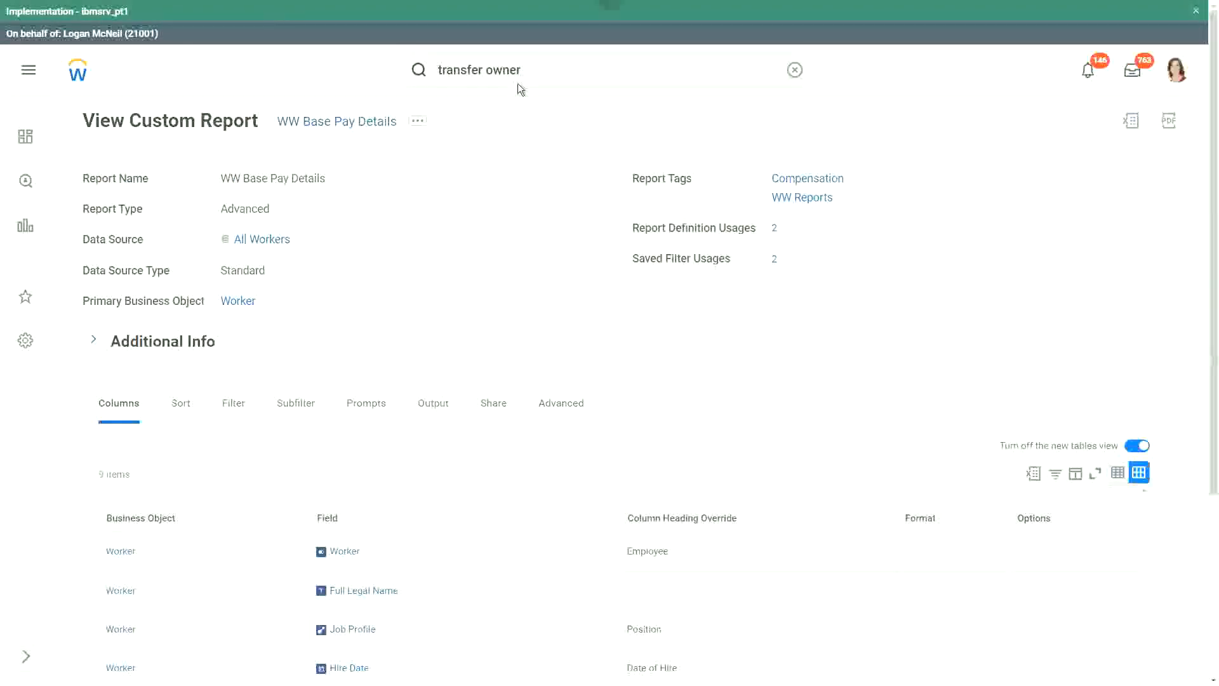
- Search for "transfer ownership" to find the ownership transfer tasks again
left_click(528, 71)
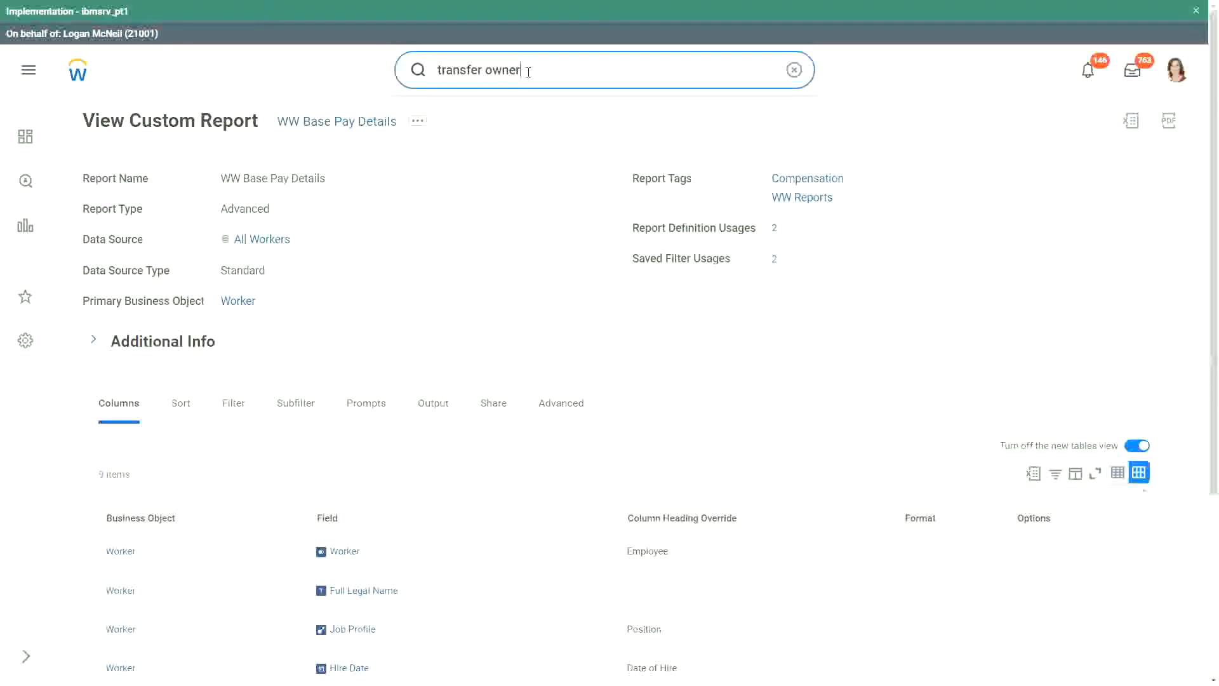
type("ship")
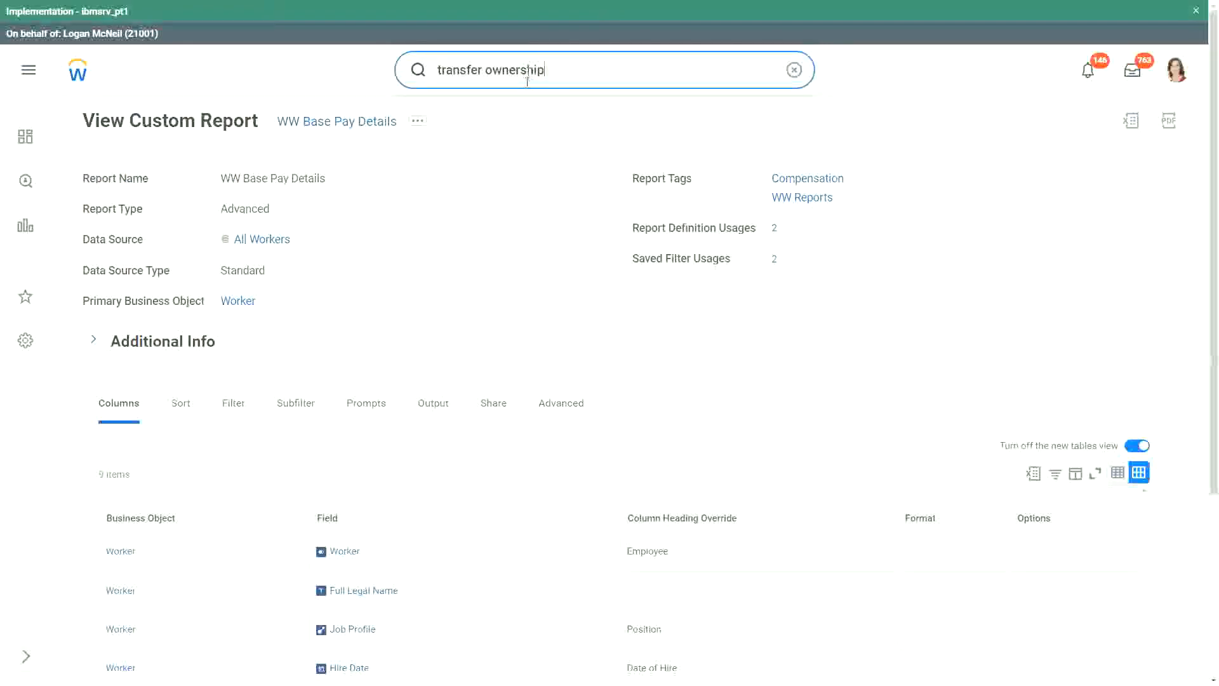